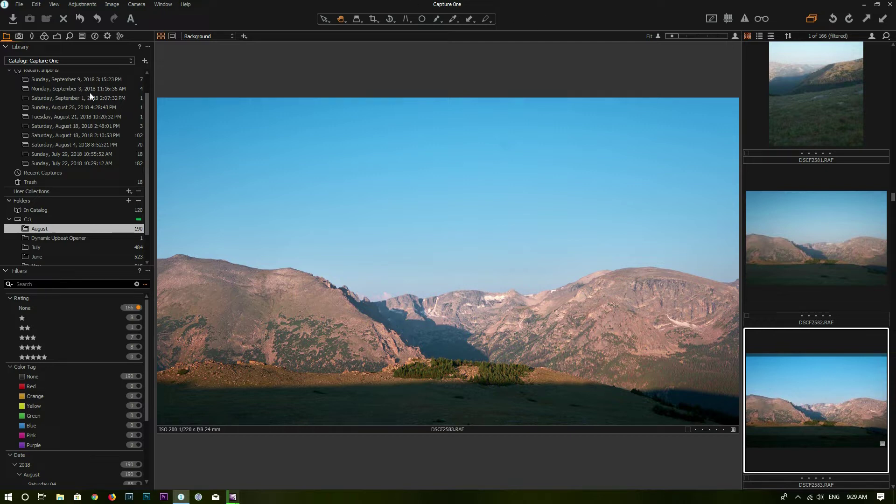
# - Look through the capture, lens, color and exposure tools, and browse the neighbouring image thumbnails
pyautogui.click(22, 36)
pyautogui.click(31, 37)
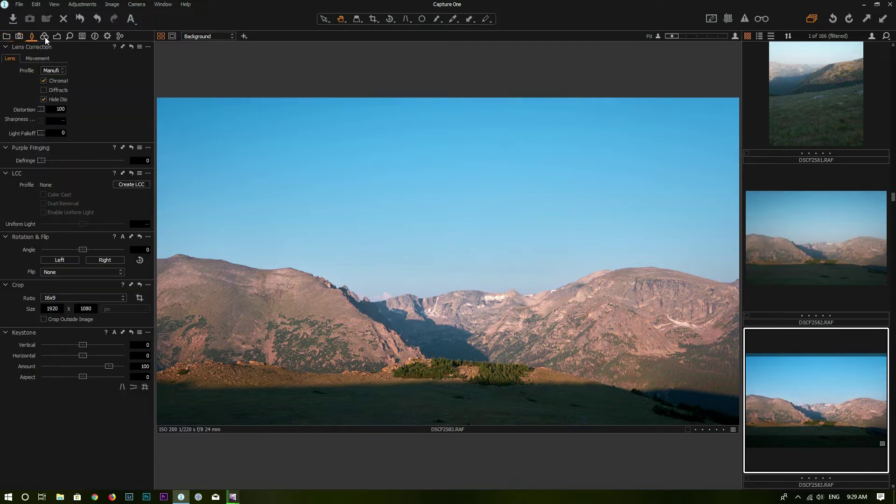
pyautogui.click(44, 37)
pyautogui.click(57, 36)
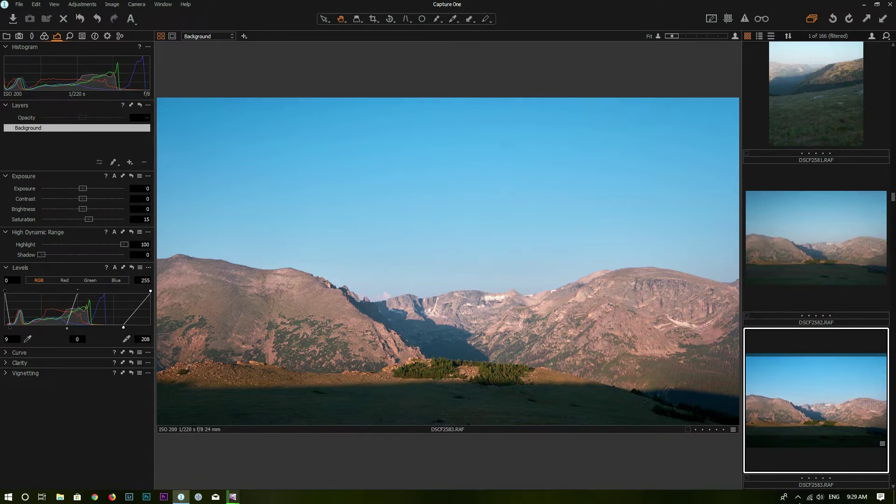
pyautogui.scroll(-3, 790, 370)
pyautogui.scroll(3, 807, 371)
pyautogui.scroll(-1, 807, 371)
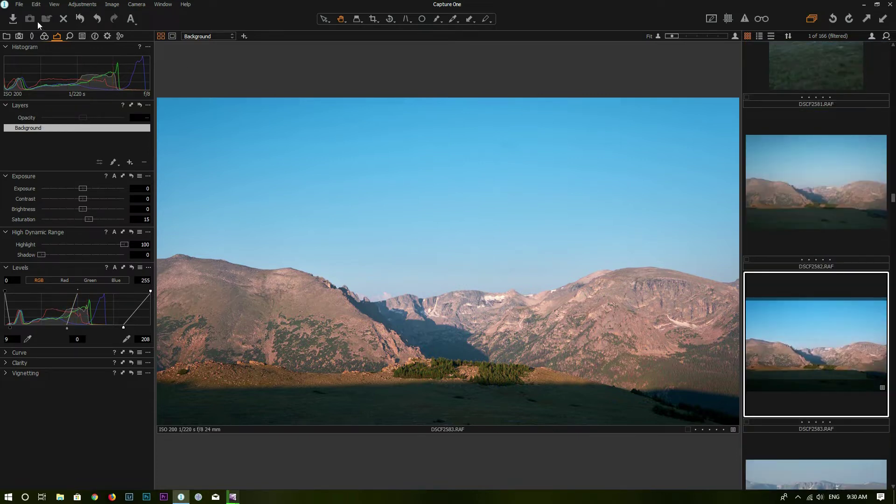
# - Start customizing the toolbar and remove the Capture tool from it
pyautogui.rightClick(157, 15)
pyautogui.click(180, 22)
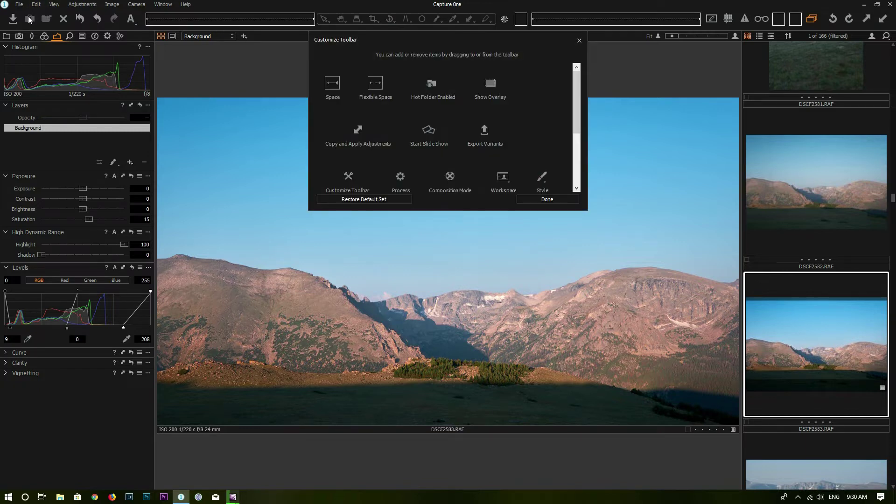
pyautogui.moveTo(28, 18); pyautogui.dragTo(442, 110)
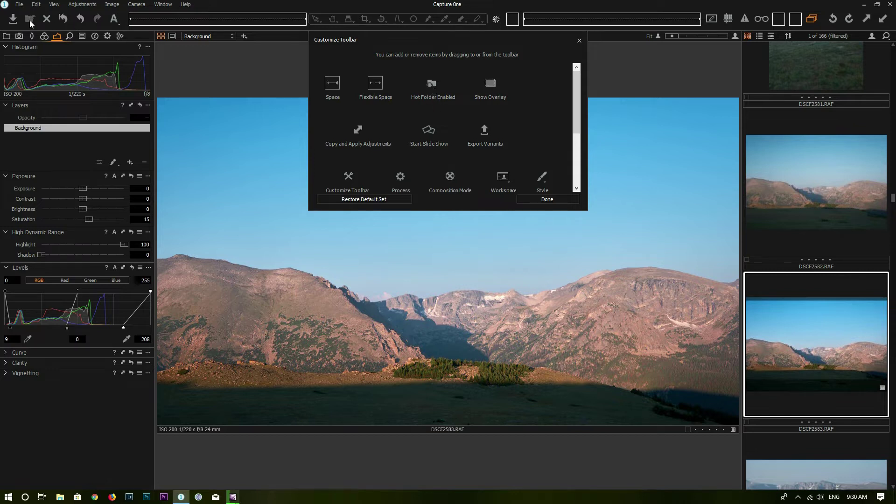
# - Add the Capture tool back to the toolbar, placing it directly after the glasses icon, and finish customizing
pyautogui.scroll(-2, 438, 120)
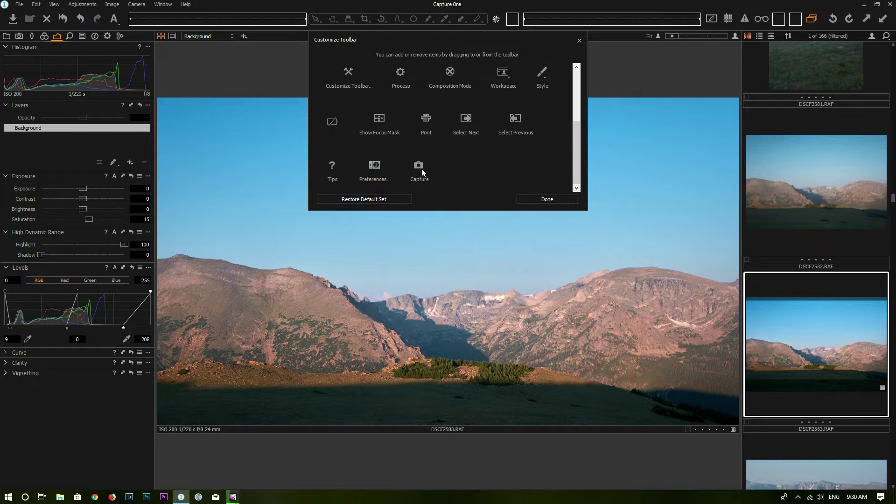
pyautogui.moveTo(419, 167); pyautogui.dragTo(507, 23)
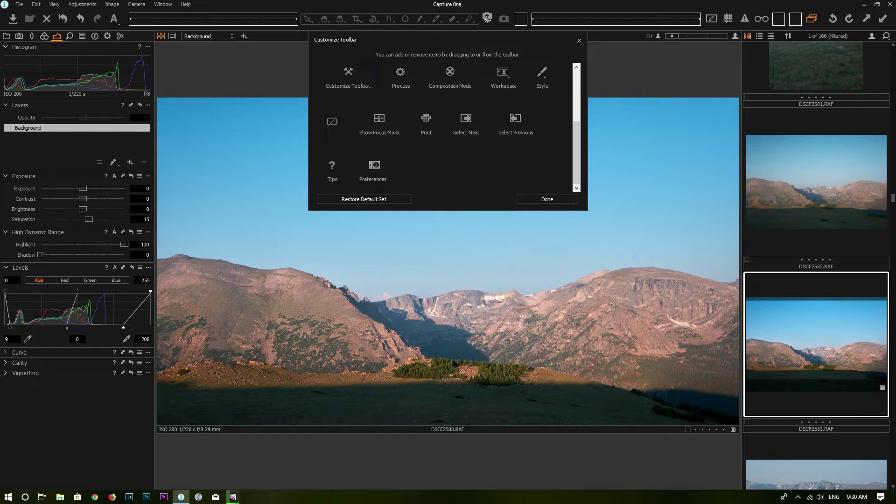
pyautogui.moveTo(487, 18); pyautogui.dragTo(133, 18)
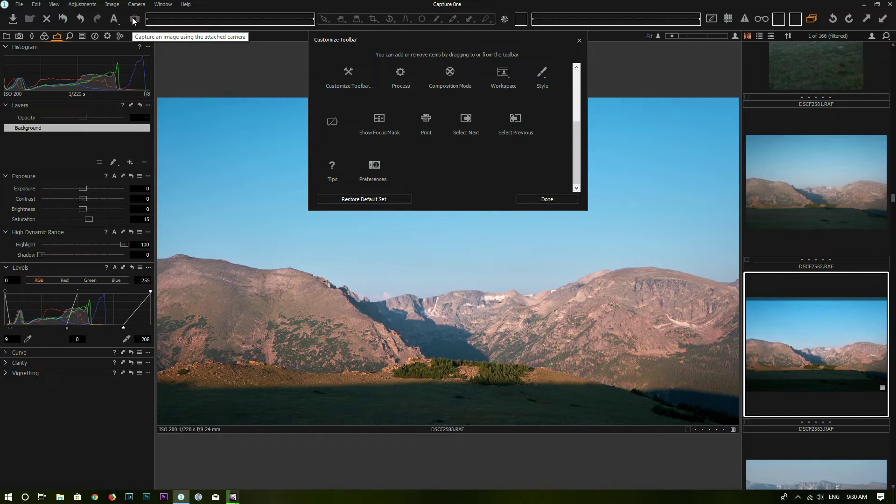
pyautogui.moveTo(132, 18); pyautogui.dragTo(763, 21)
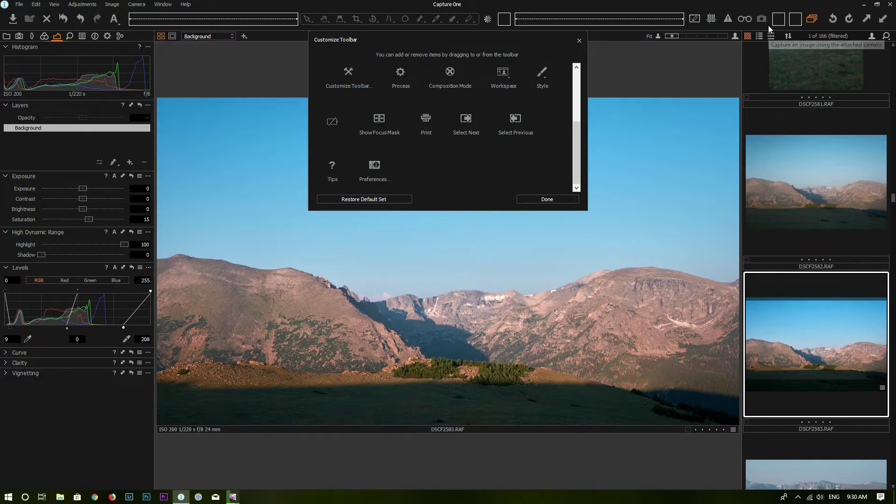
pyautogui.moveTo(695, 18)
pyautogui.mouseDown()
pyautogui.moveTo(134, 18)
pyautogui.moveTo(705, 24)
pyautogui.mouseUp()
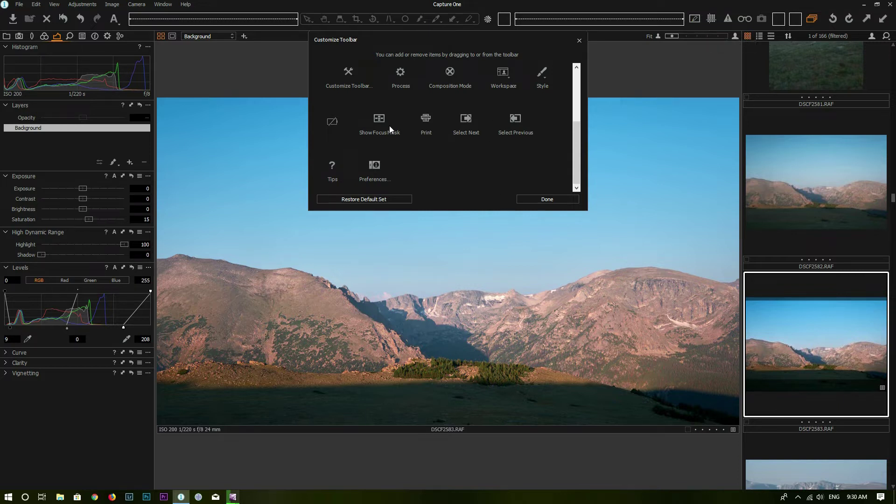
pyautogui.click(548, 200)
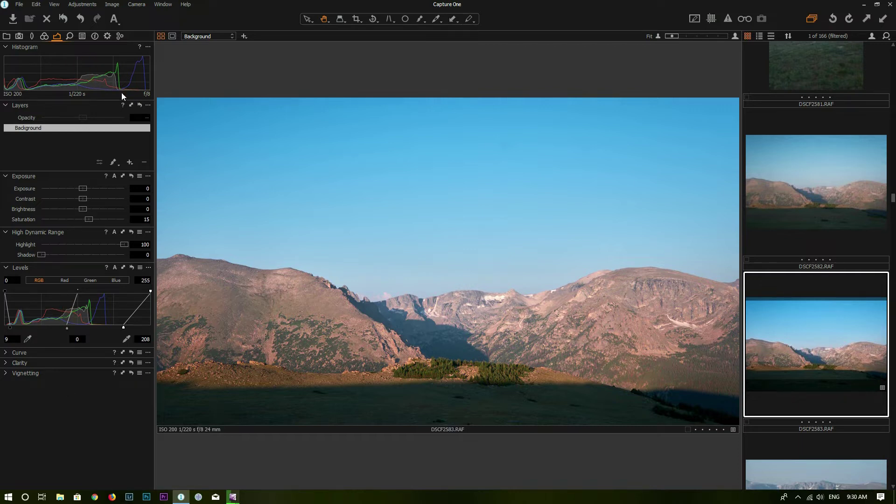
# - Place the tools on the right side and the browser below the viewer
pyautogui.click(54, 4)
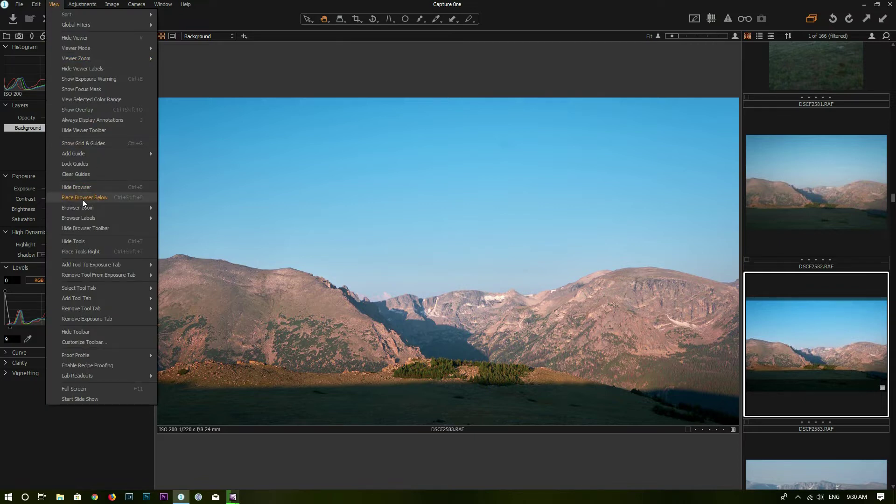
pyautogui.click(84, 251)
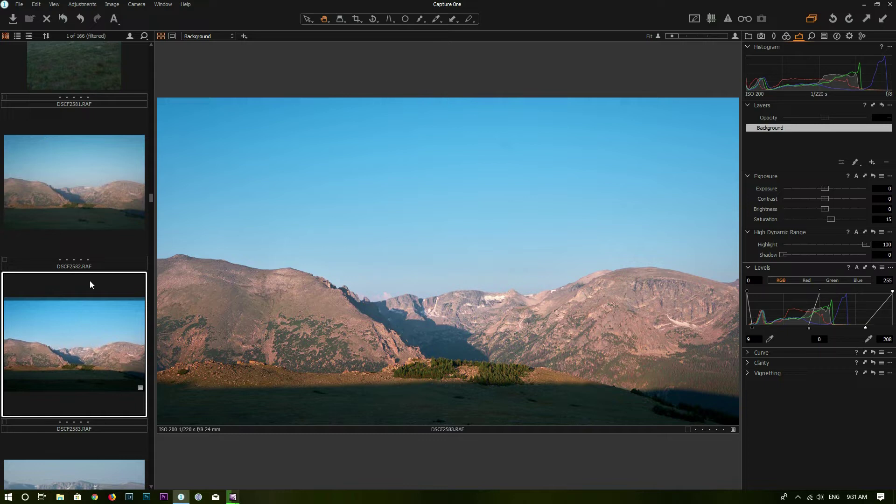
pyautogui.click(54, 4)
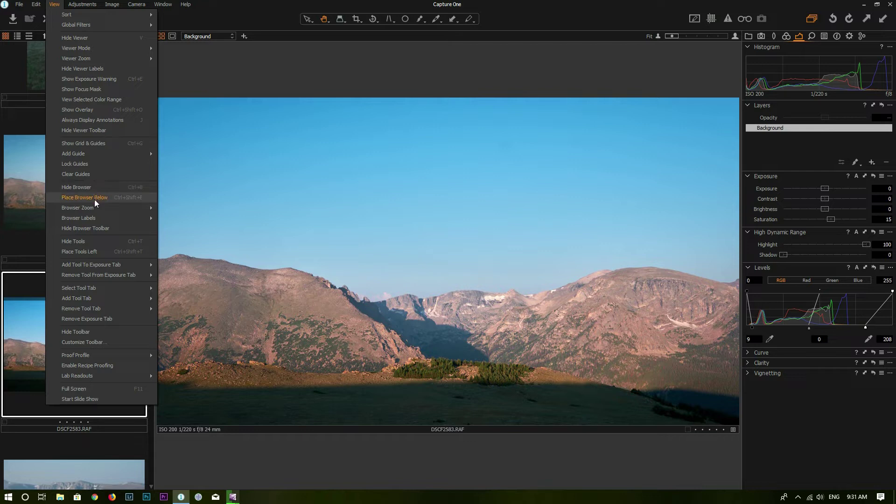
pyautogui.click(80, 200)
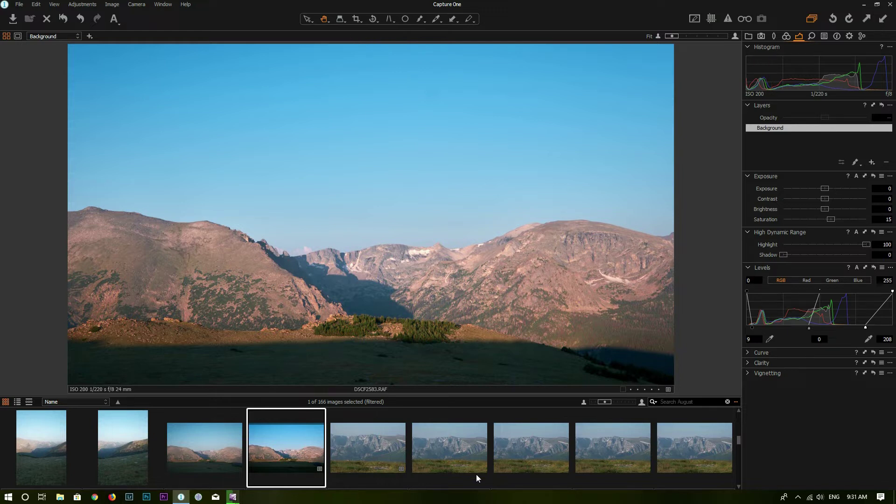
# - Hide the thumbnail browser and show it again, twice in a row
pyautogui.click(52, 5)
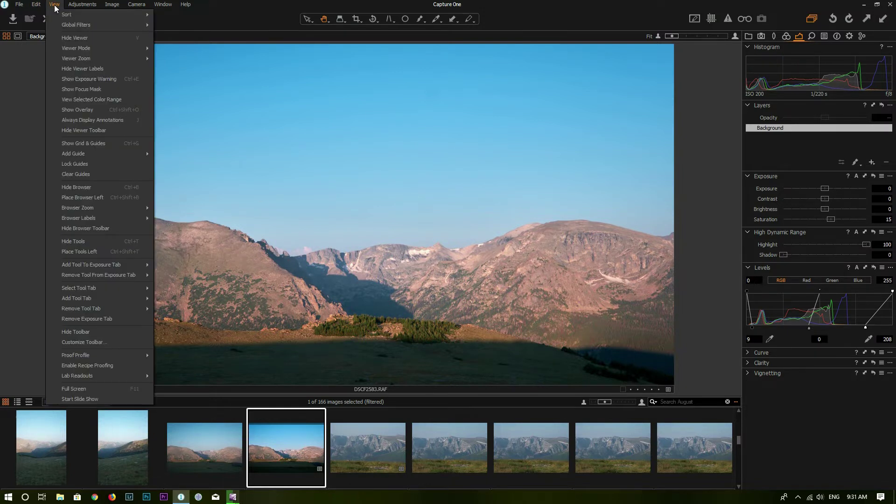
pyautogui.click(83, 189)
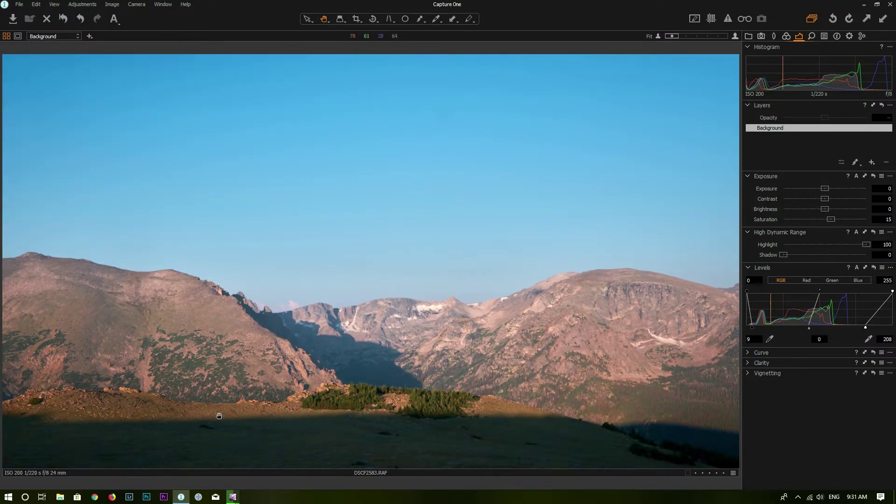
pyautogui.click(54, 4)
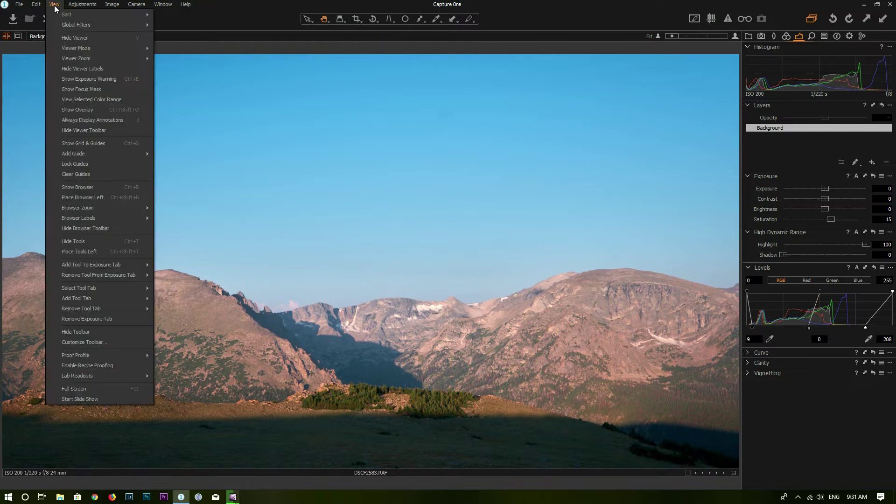
pyautogui.click(77, 188)
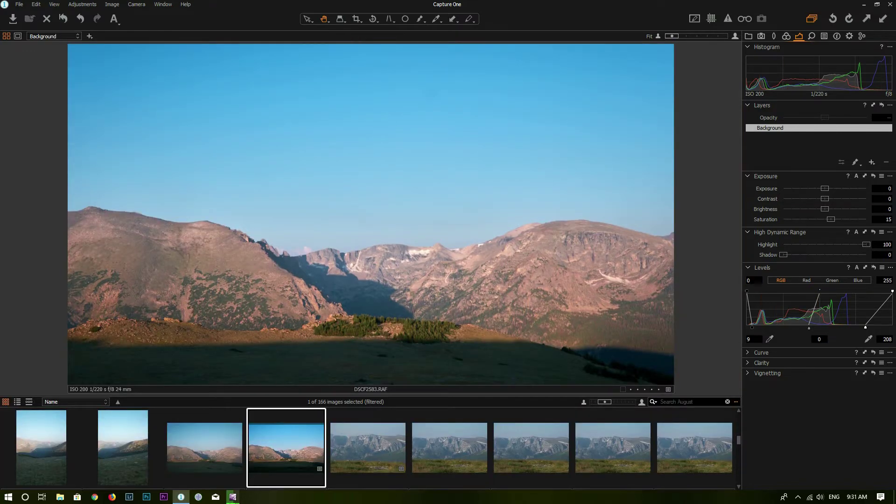
pyautogui.click(54, 5)
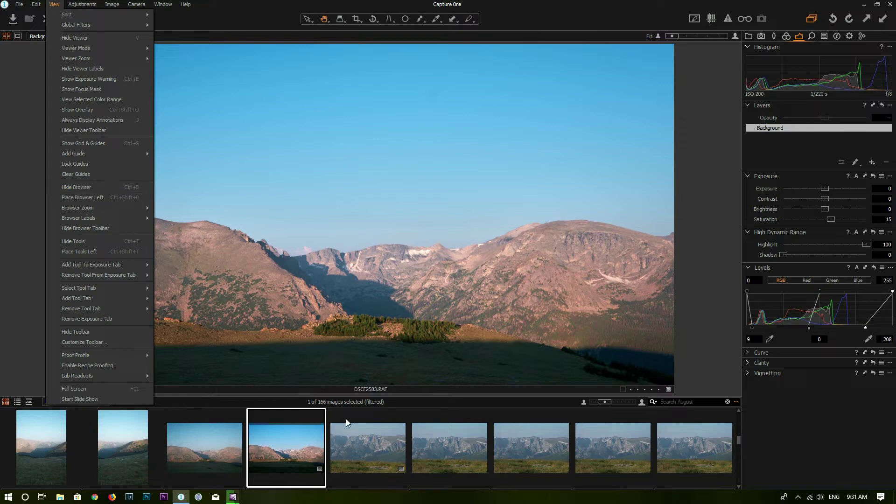
pyautogui.click(37, 267)
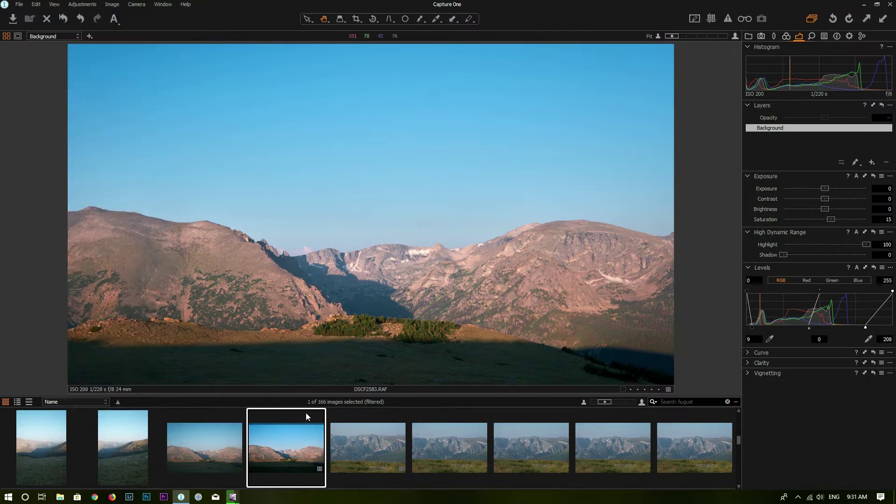
pyautogui.hotkey('ctrl', 'b')
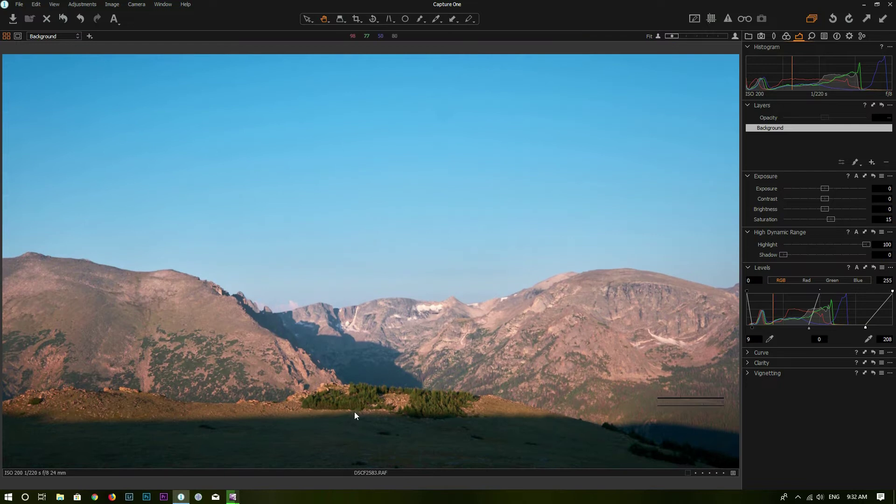
pyautogui.hotkey('ctrl', 'b')
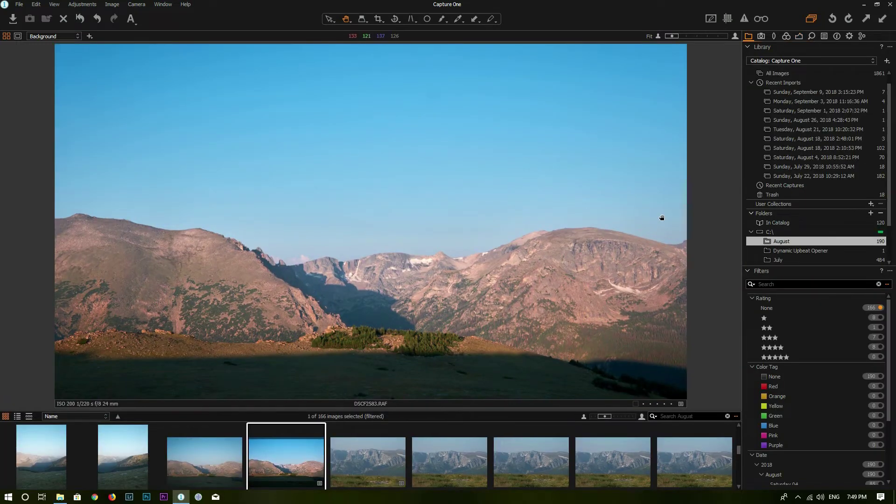
# - Hide the viewer to browse the August folder's thumbnails, and reopen DSCF2583.RAF in the viewer
pyautogui.click(54, 4)
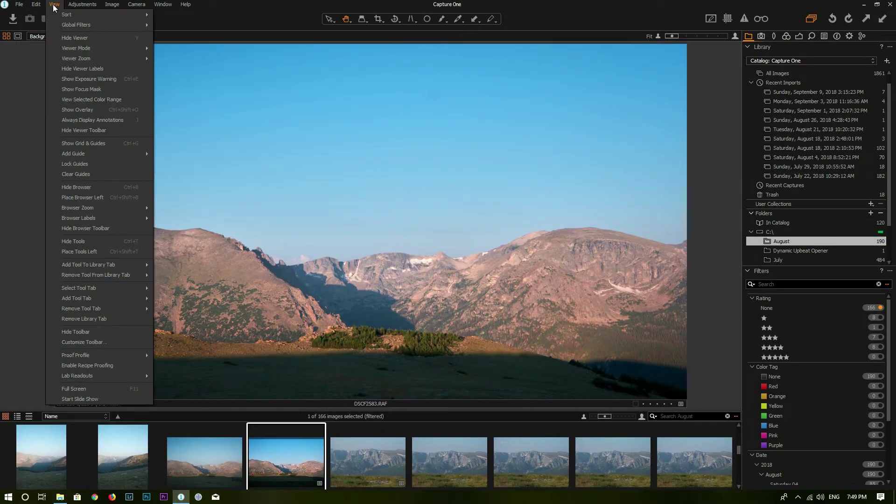
pyautogui.click(72, 37)
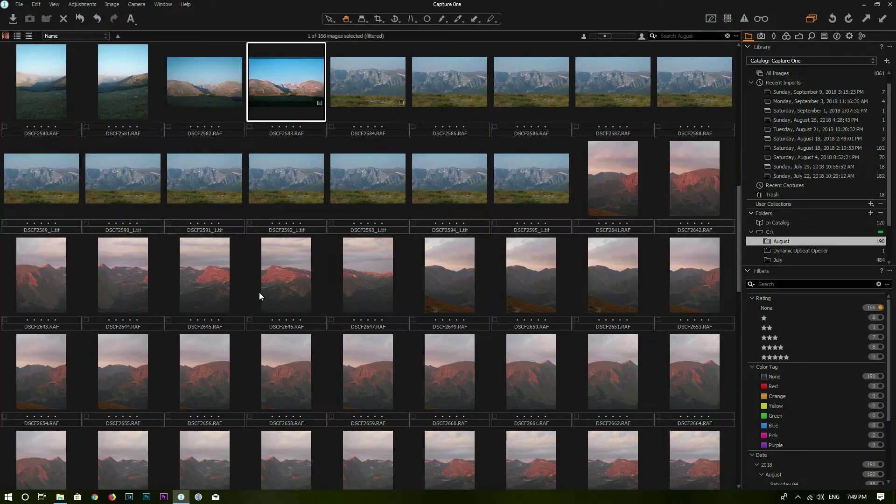
pyautogui.scroll(-3, 417, 337)
pyautogui.scroll(5, 408, 334)
pyautogui.scroll(-1, 398, 333)
pyautogui.scroll(1, 448, 282)
pyautogui.moveTo(605, 36); pyautogui.dragTo(604, 36)
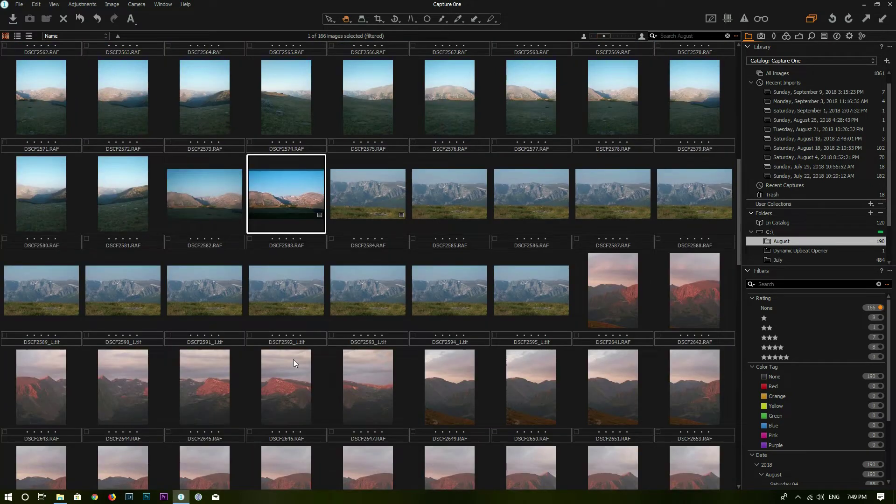
pyautogui.doubleClick(292, 195)
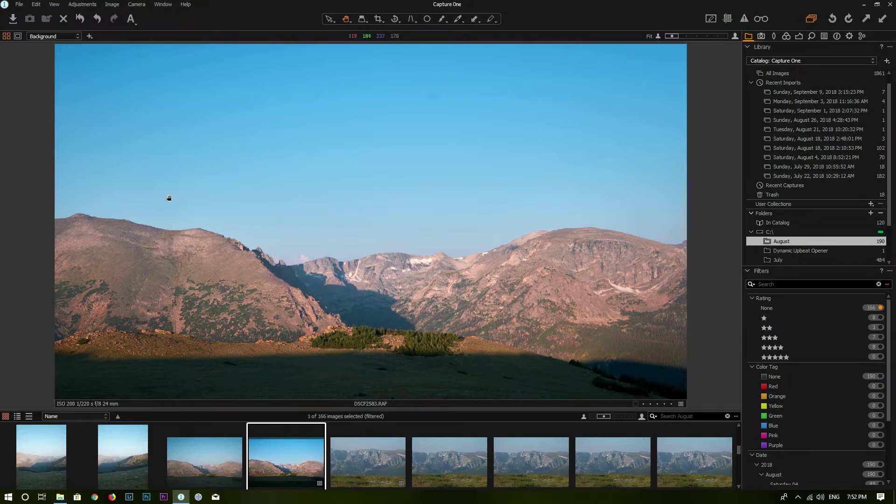
# - Look at the keyboard shortcut editor and check the view commands for the Hide Viewer shortcut
pyautogui.click(36, 4)
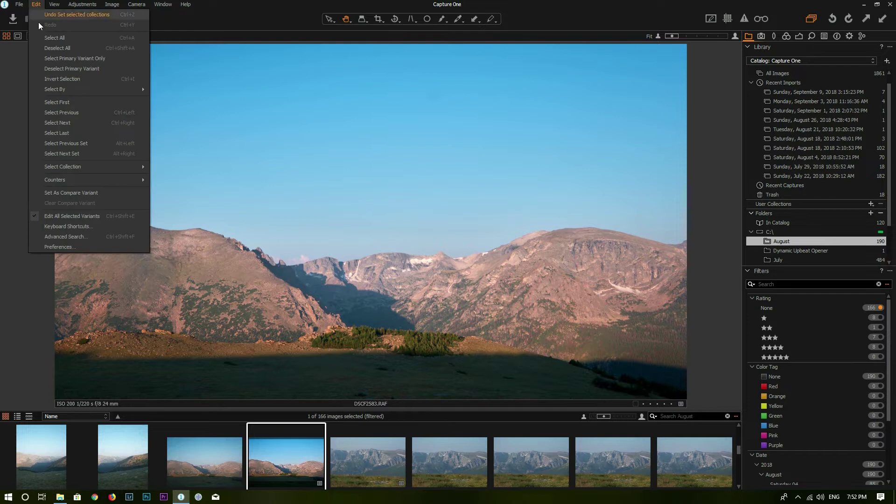
pyautogui.click(60, 226)
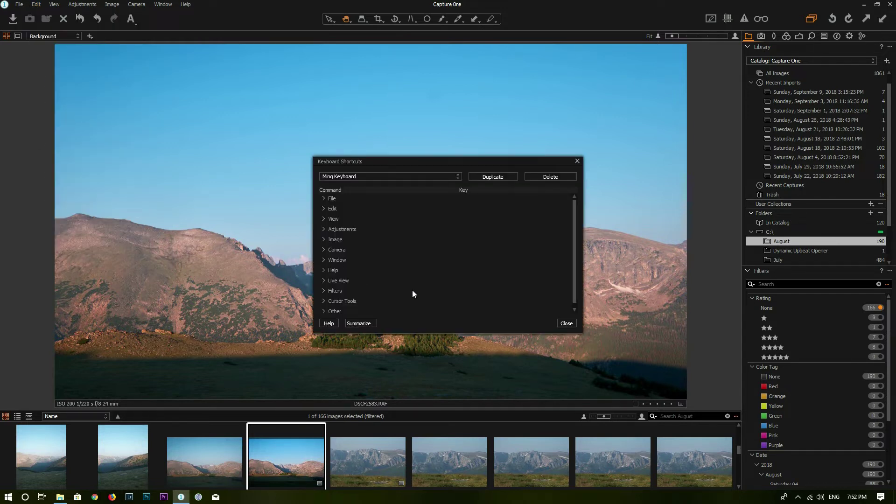
pyautogui.click(577, 162)
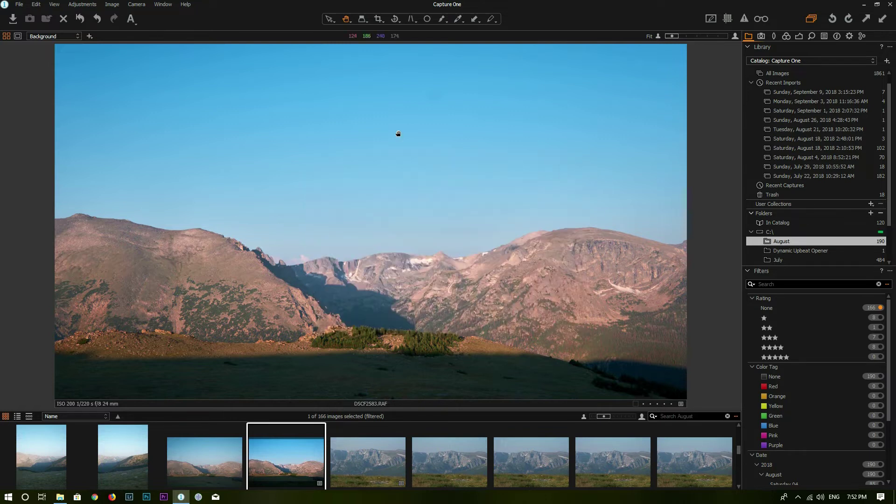
pyautogui.click(54, 4)
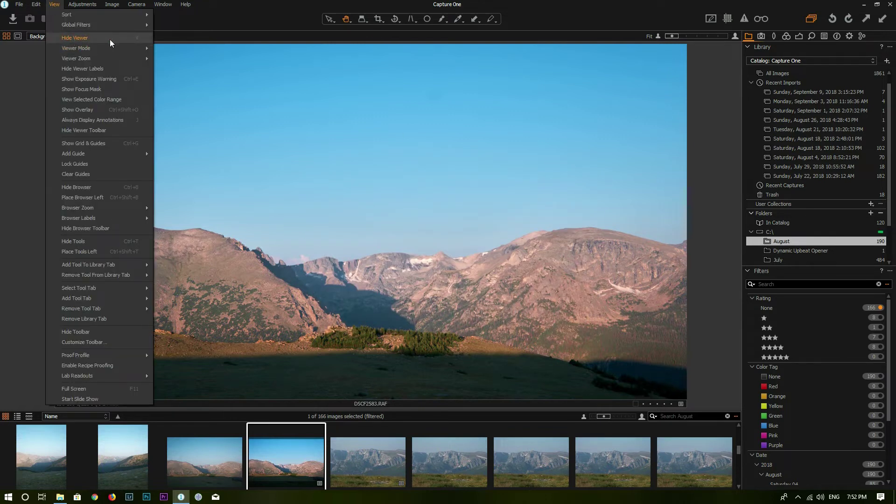
pyautogui.click(345, 196)
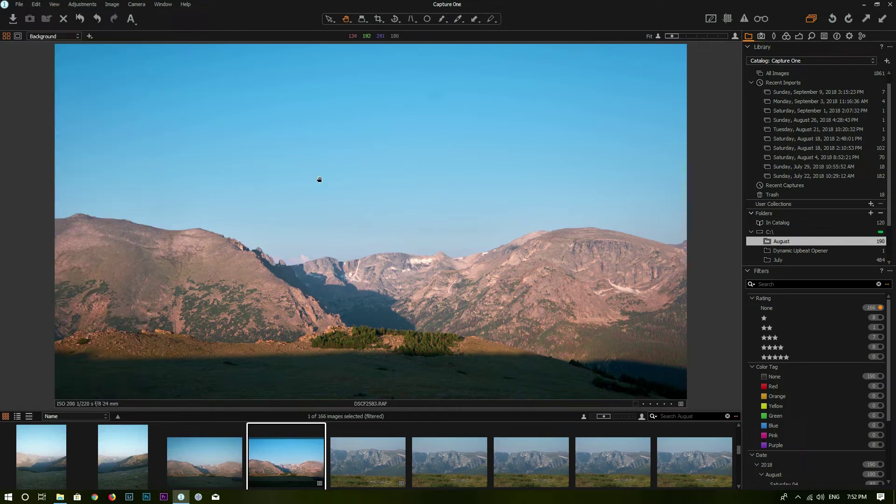
# - Hide the viewer again and browse the August folder's images as a full thumbnail grid
pyautogui.hotkey('ctrl', 'alt', 'v')
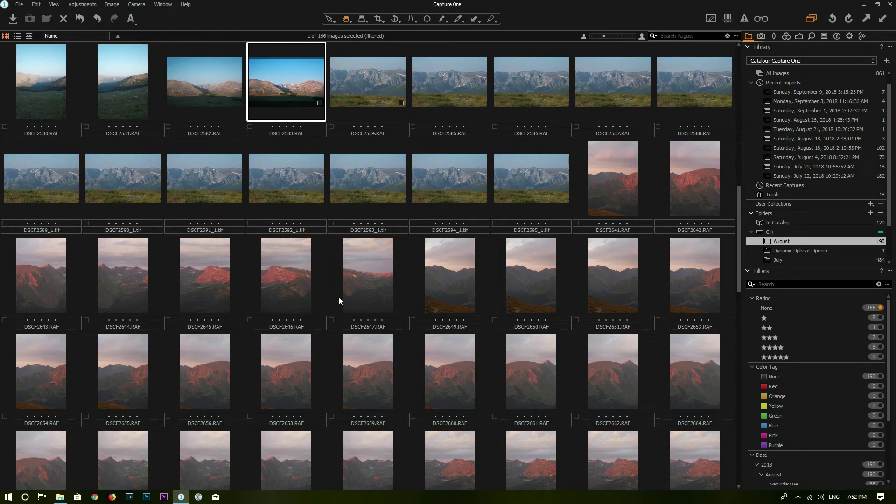
pyautogui.scroll(-3, 410, 358)
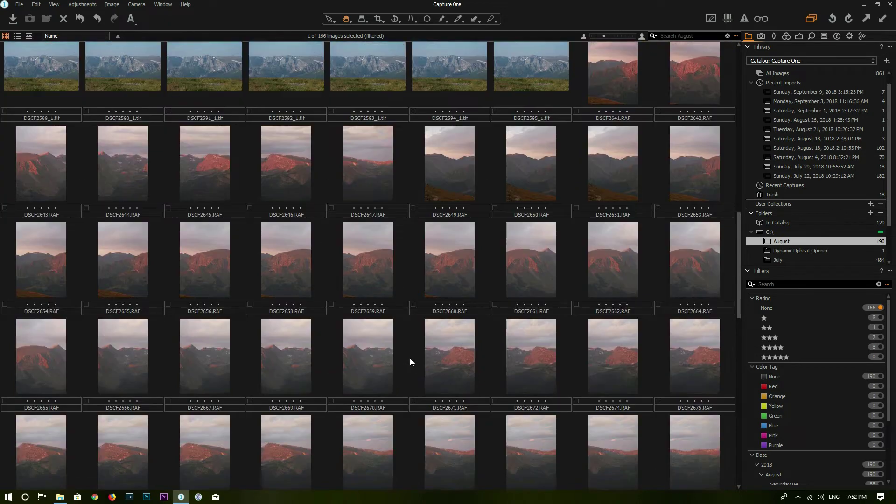
pyautogui.scroll(5, 409, 358)
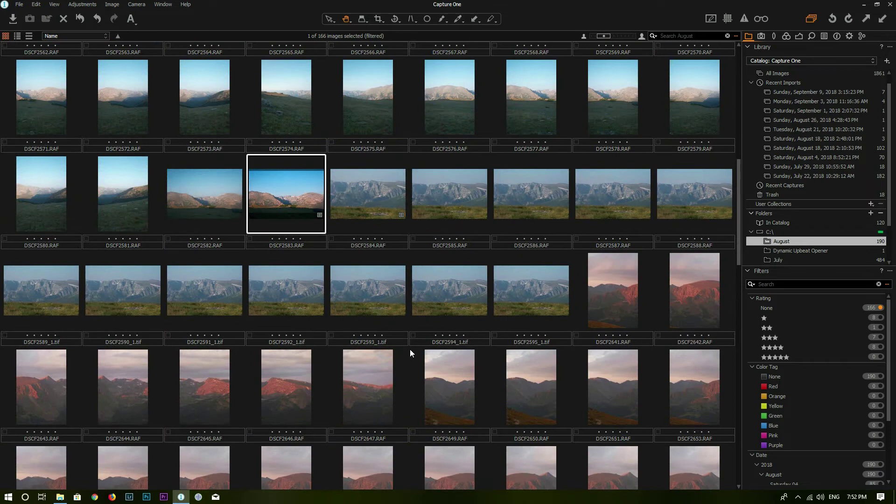
# - Reopen DSCF2583.RAF in the viewer and look through the Color, Exposure, Details and Adjustments tool tabs
pyautogui.doubleClick(282, 193)
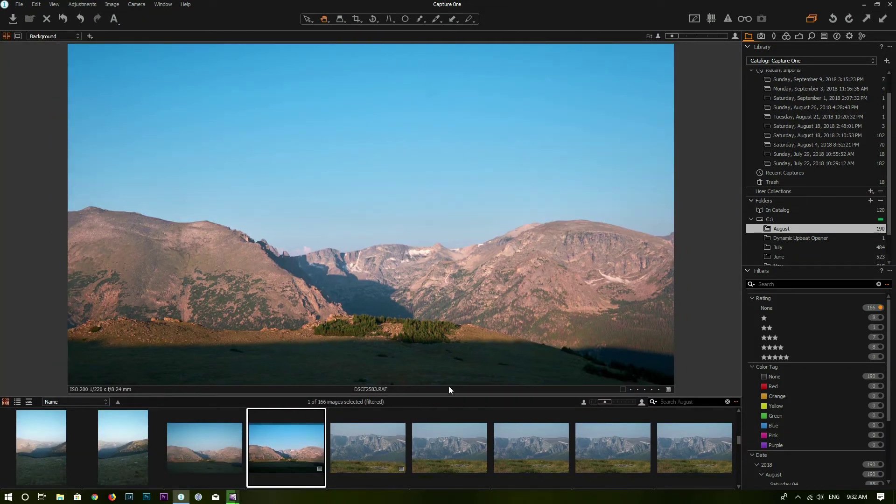
pyautogui.click(786, 36)
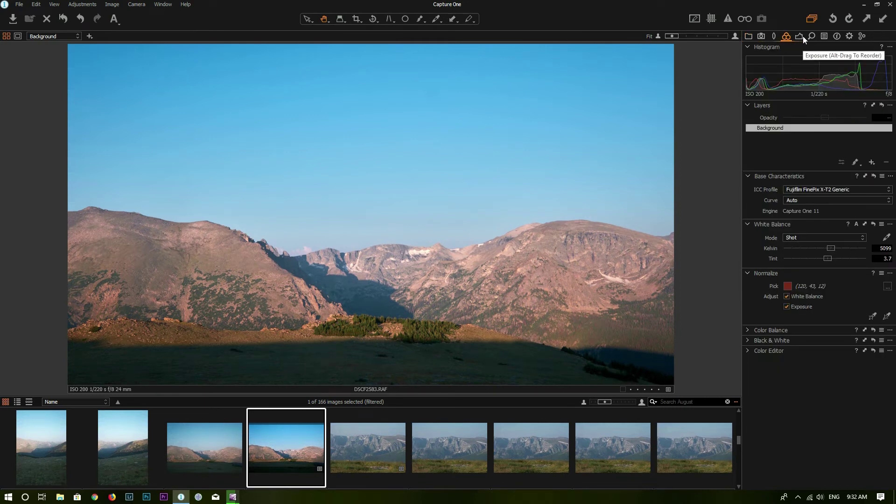
pyautogui.click(798, 36)
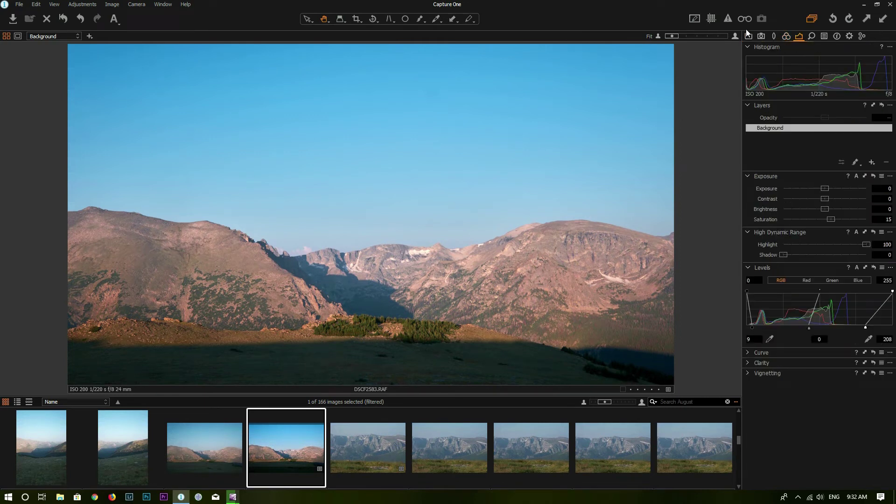
pyautogui.click(787, 37)
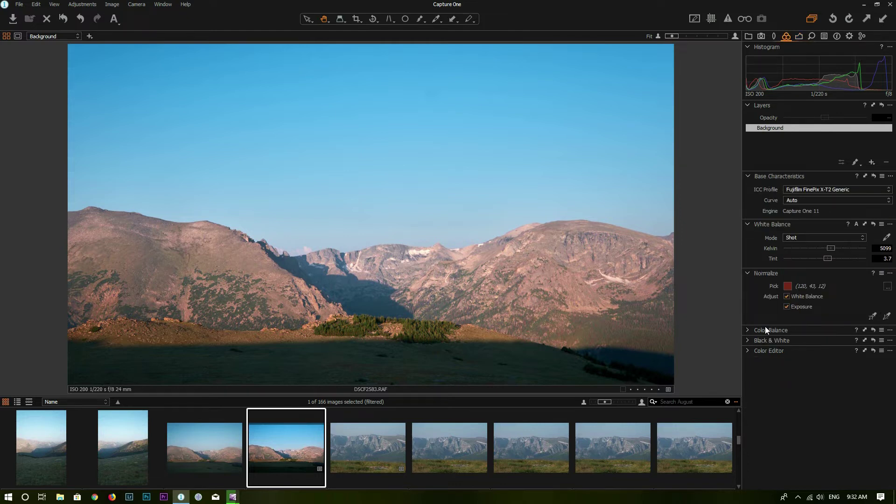
pyautogui.click(811, 36)
pyautogui.click(824, 36)
# - Remove the Color Editor and Black & White tools from the Color tool tab
pyautogui.click(786, 36)
pyautogui.click(890, 354)
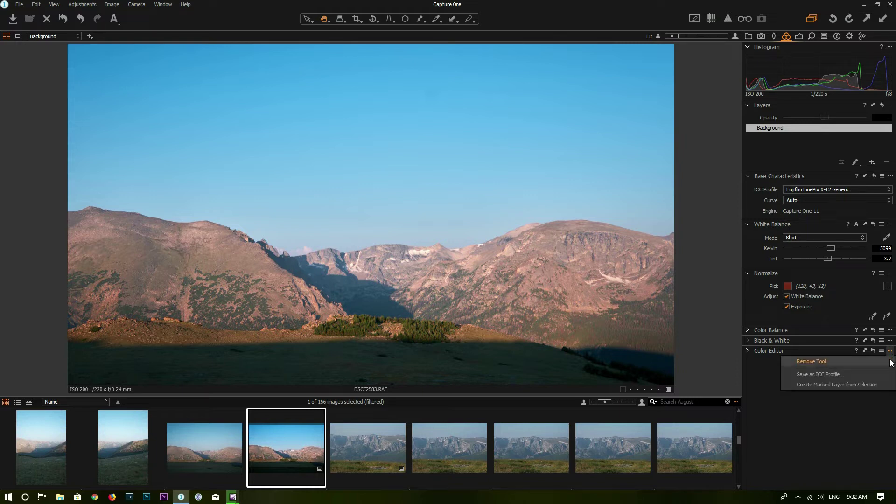
pyautogui.click(891, 362)
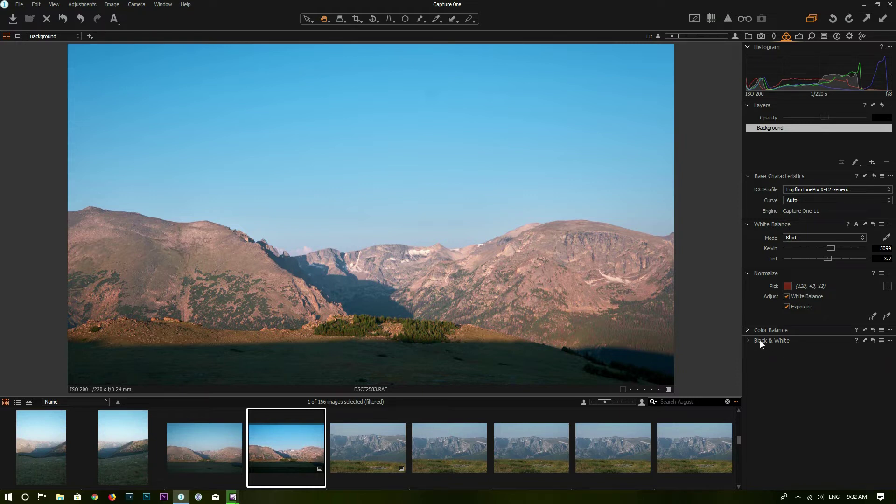
pyautogui.click(889, 340)
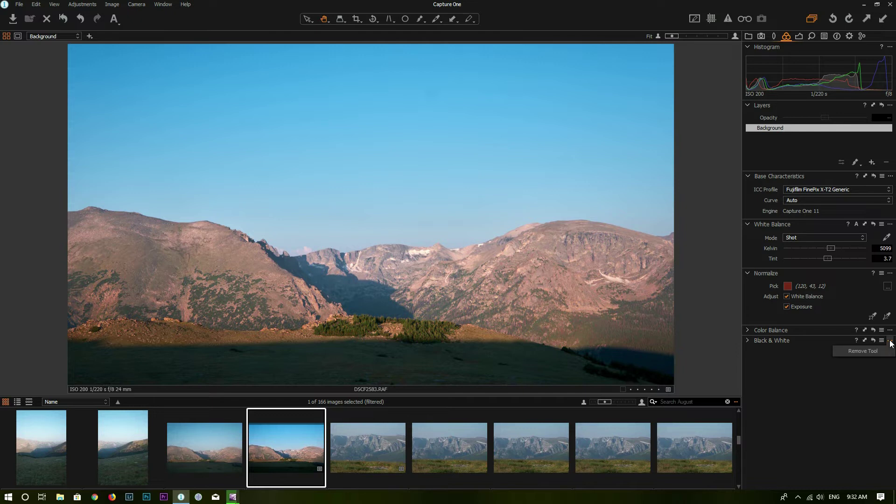
pyautogui.click(887, 354)
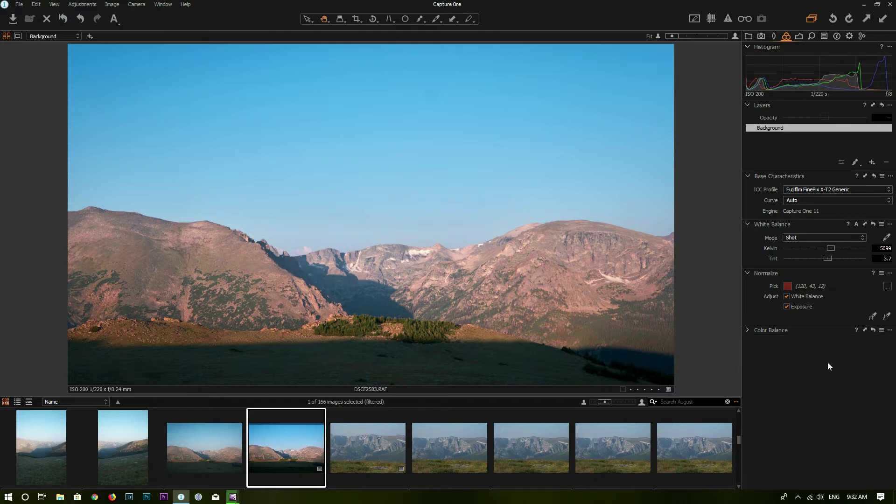
# - Add the Black & White tool back to the Color tool tab and collapse it
pyautogui.rightClick(783, 369)
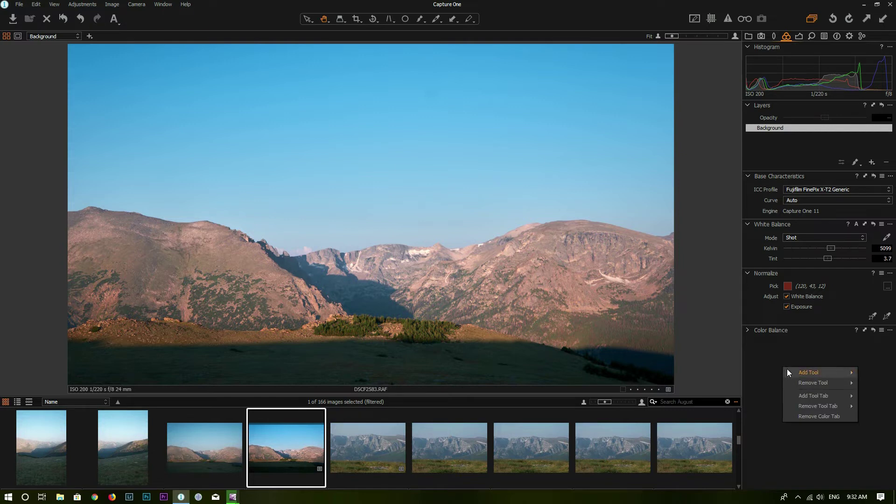
pyautogui.moveTo(830, 374)
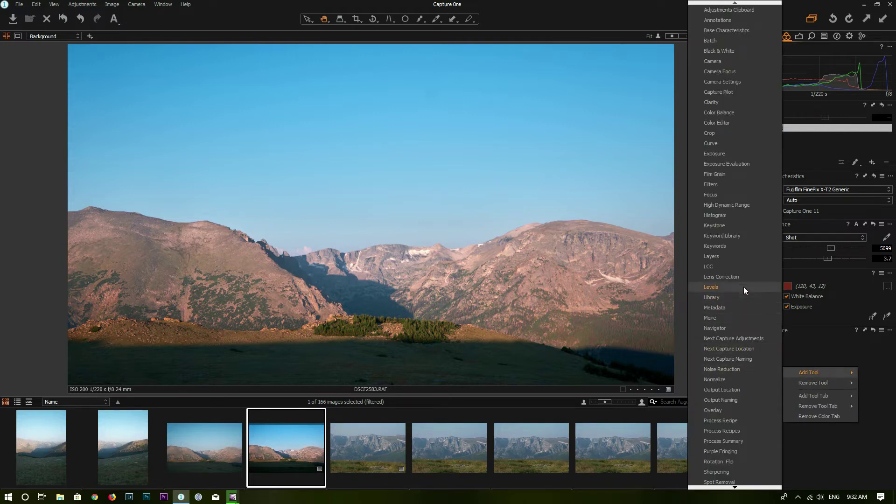
pyautogui.click(722, 51)
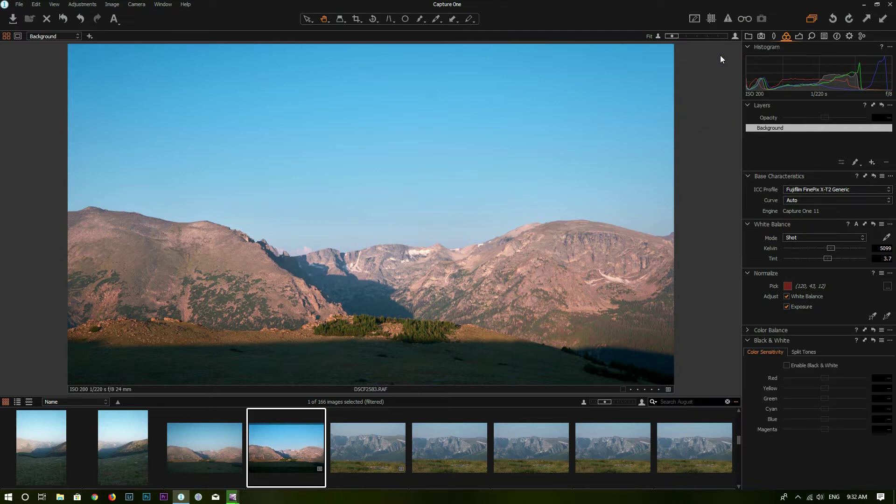
pyautogui.click(749, 341)
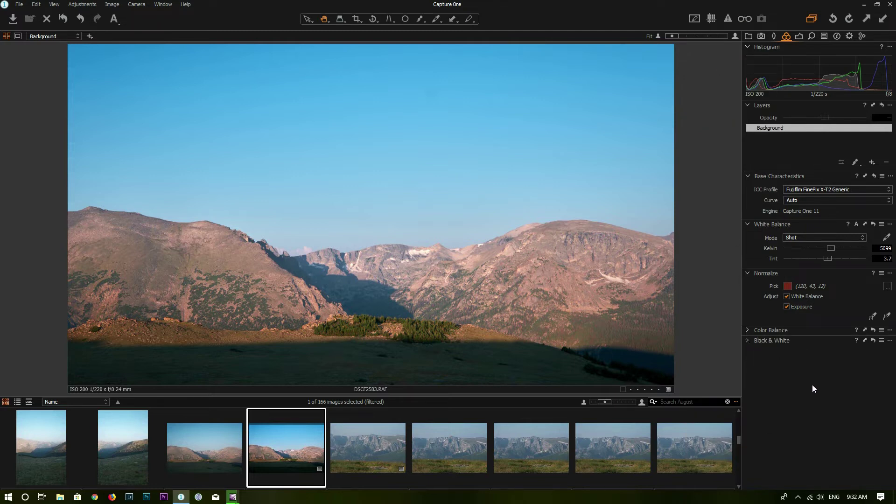
# - Add the Color Editor tool back to the Color tool tab below Black & White
pyautogui.rightClick(806, 384)
pyautogui.moveTo(833, 390)
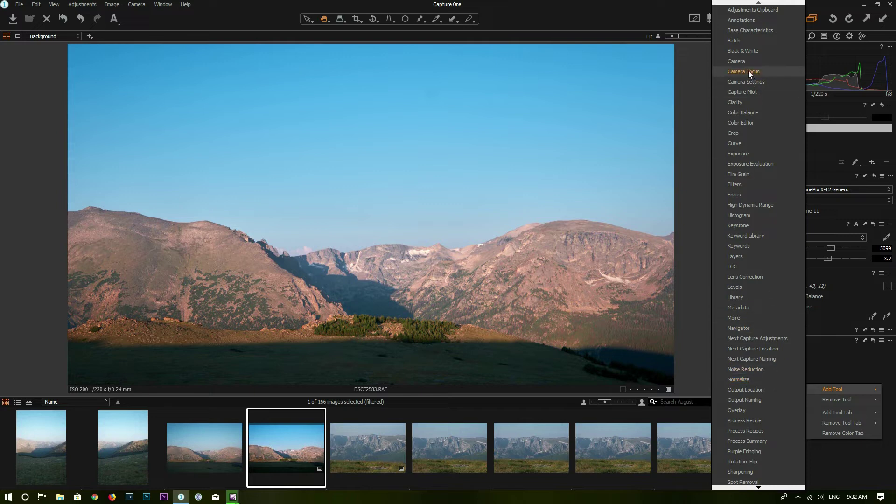
pyautogui.click(743, 122)
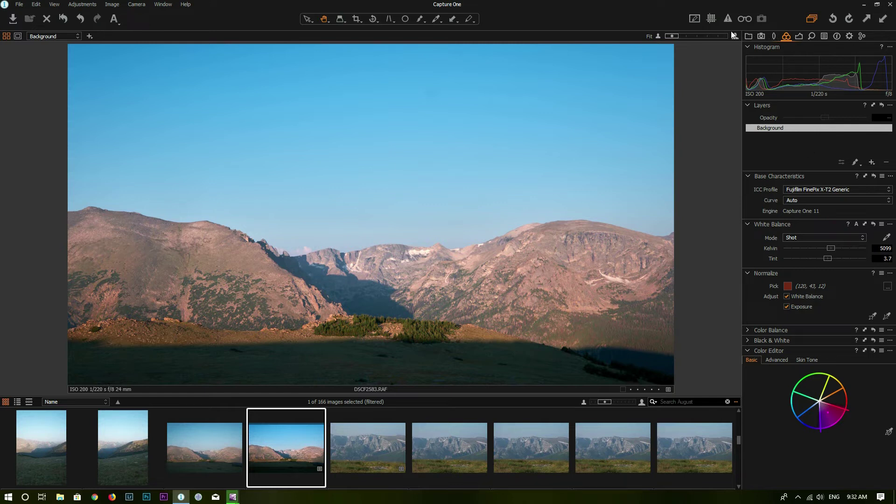
# - Remove the Capture tool tab together with all of its tools
pyautogui.click(761, 36)
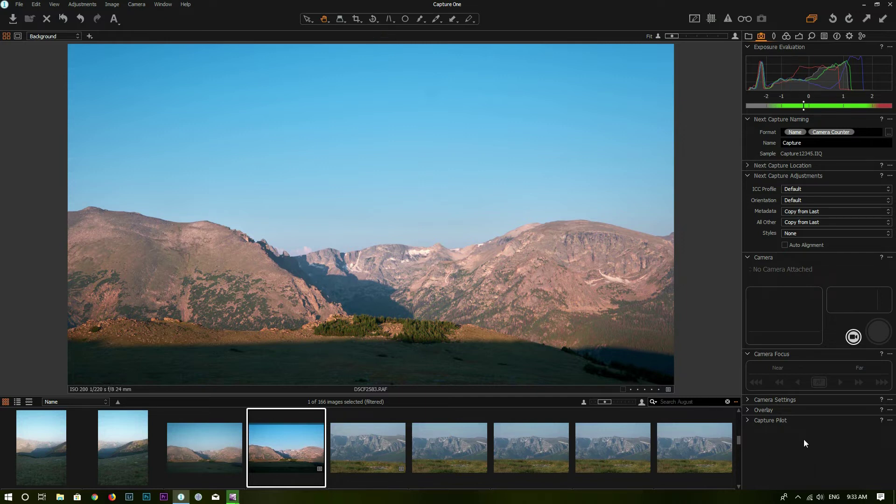
pyautogui.rightClick(760, 35)
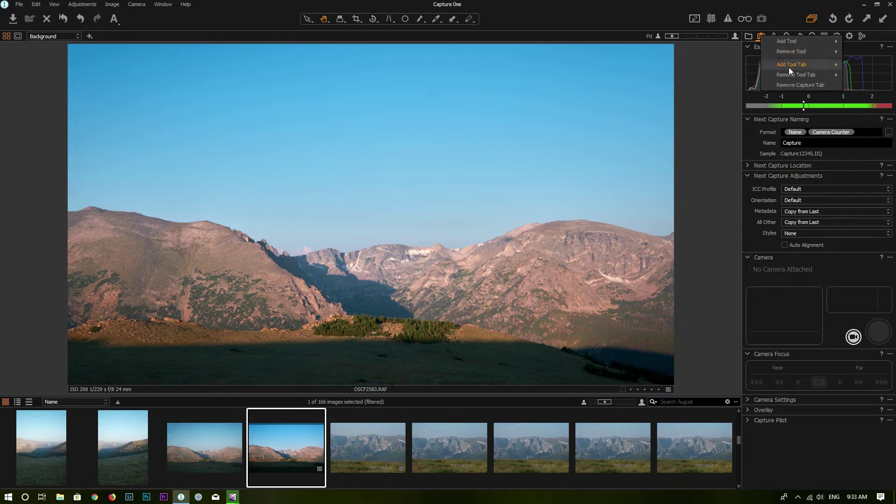
pyautogui.moveTo(789, 75)
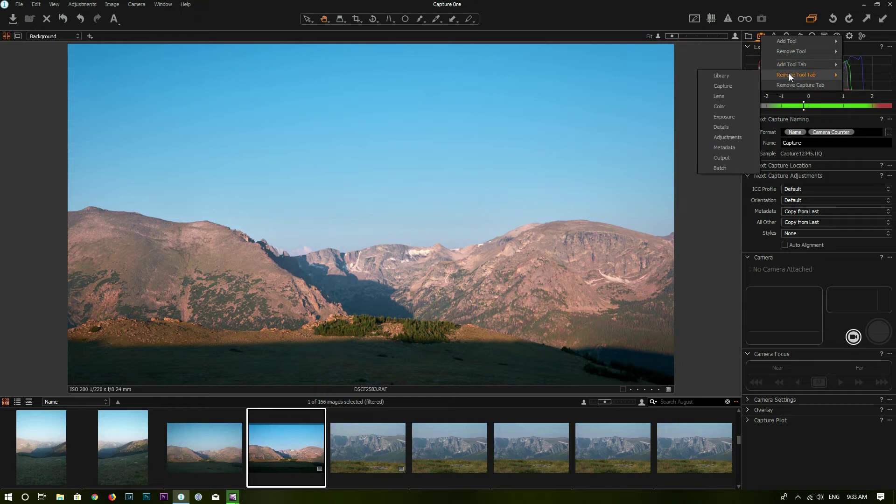
pyautogui.click(721, 87)
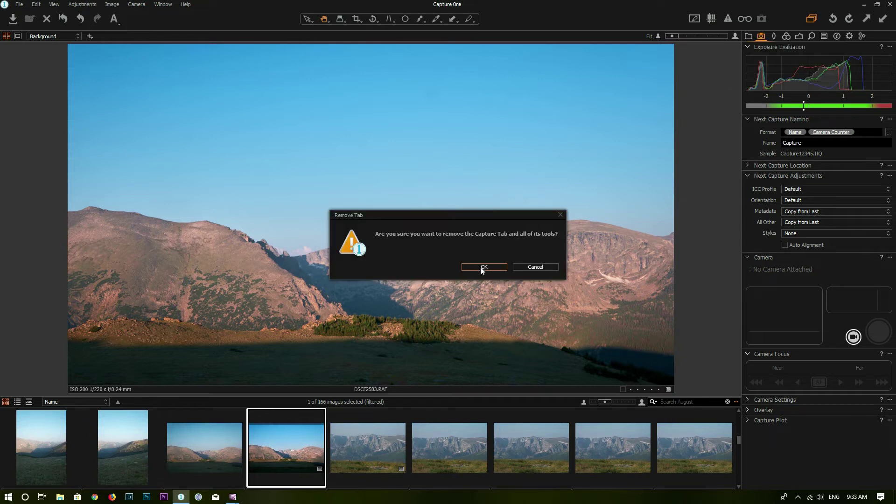
pyautogui.click(480, 267)
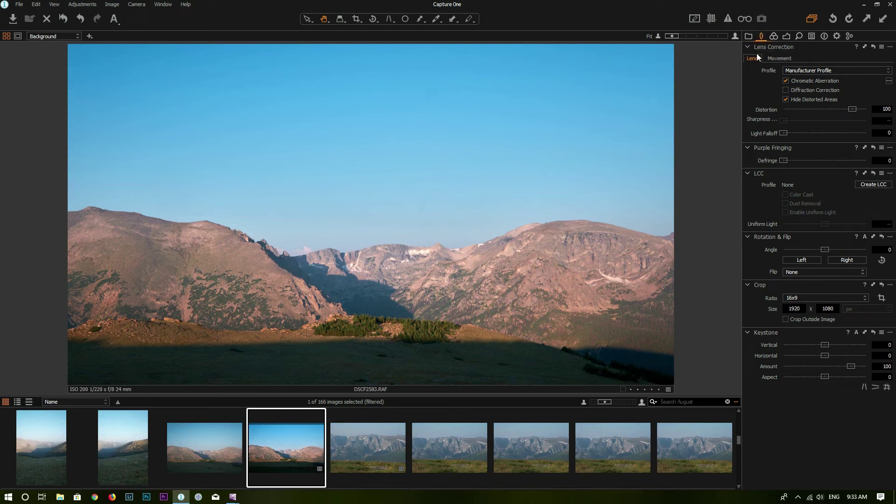
# - Add the Capture tool tab again and move it to second place, directly after the Library tab
pyautogui.rightClick(865, 37)
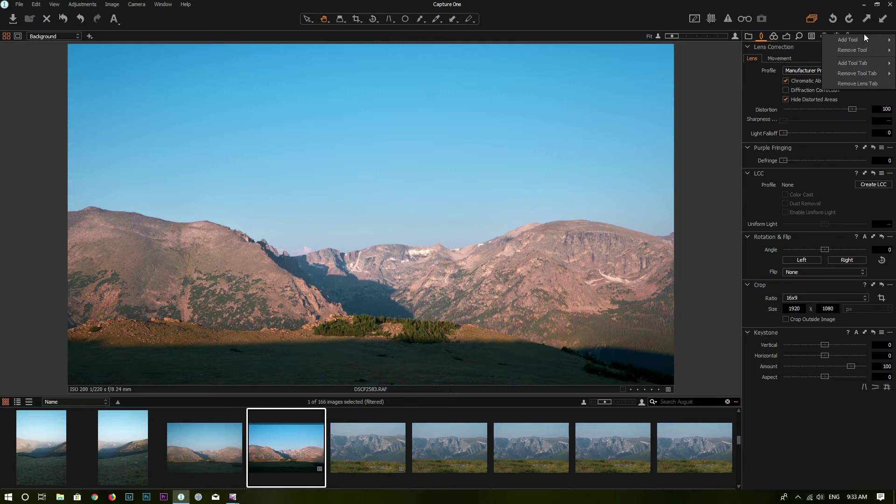
pyautogui.moveTo(857, 64)
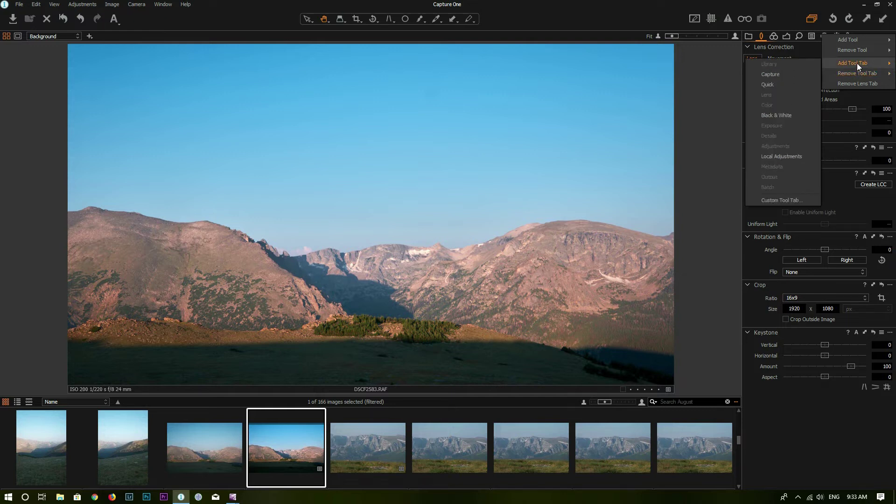
pyautogui.click(777, 74)
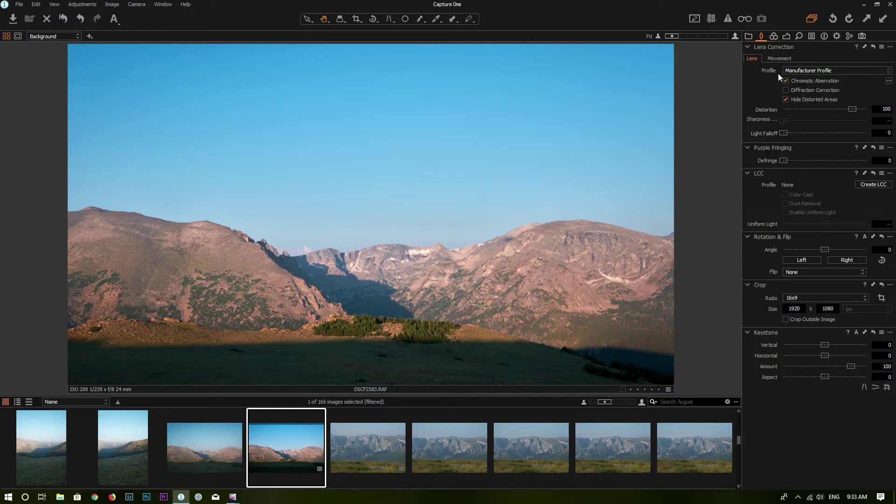
pyautogui.click(862, 36)
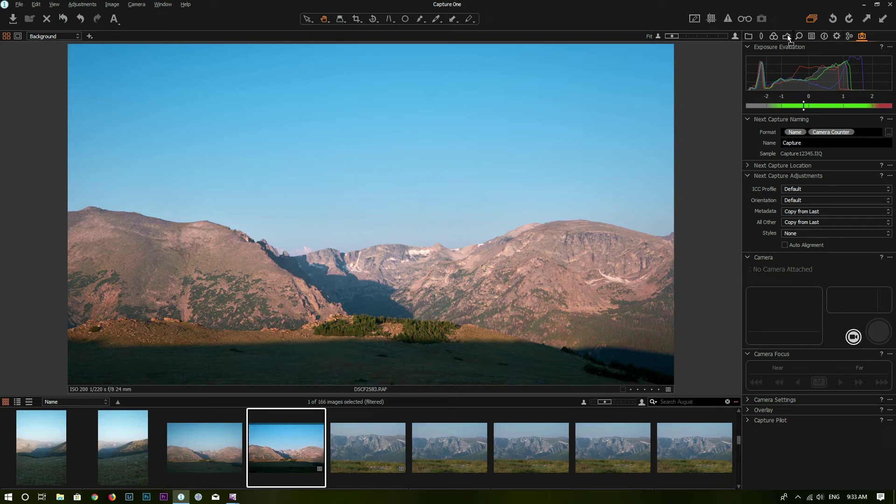
pyautogui.moveTo(759, 35); pyautogui.dragTo(759, 36)
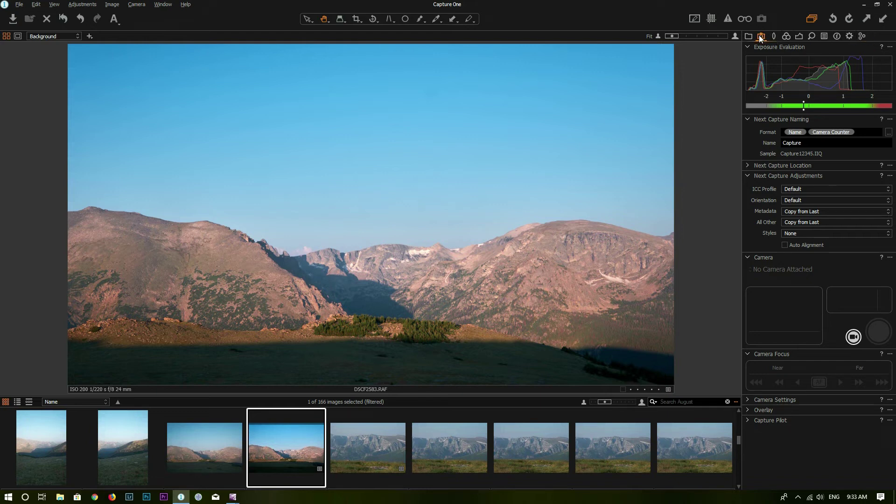
# - Show the Exposure tool tab and try to move the Levels tool within it
pyautogui.click(799, 36)
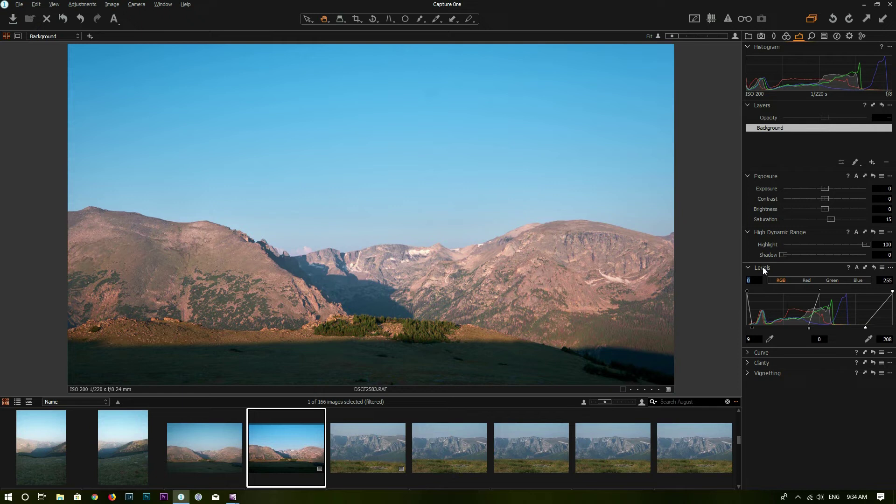
pyautogui.moveTo(763, 267)
pyautogui.mouseDown()
pyautogui.moveTo(531, 174)
pyautogui.moveTo(426, 170)
pyautogui.moveTo(537, 88)
pyautogui.moveTo(21, 61)
pyautogui.moveTo(55, 123)
pyautogui.moveTo(28, 307)
pyautogui.moveTo(111, 182)
pyautogui.moveTo(126, 142)
pyautogui.moveTo(506, 95)
pyautogui.moveTo(710, 228)
pyautogui.moveTo(770, 290)
pyautogui.moveTo(768, 270)
pyautogui.mouseUp()
# - Look at the workspace list and the Save Workspace dialog, and close the dialog without saving
pyautogui.click(164, 4)
pyautogui.moveTo(167, 18)
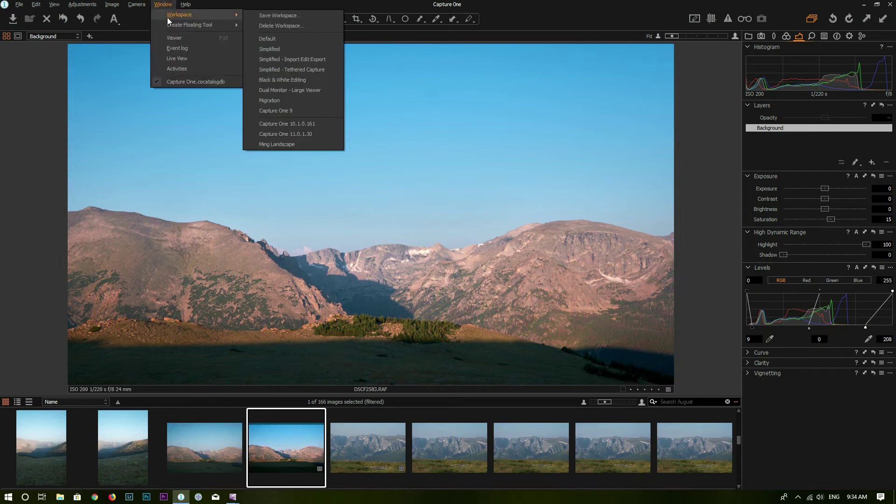
pyautogui.click(290, 17)
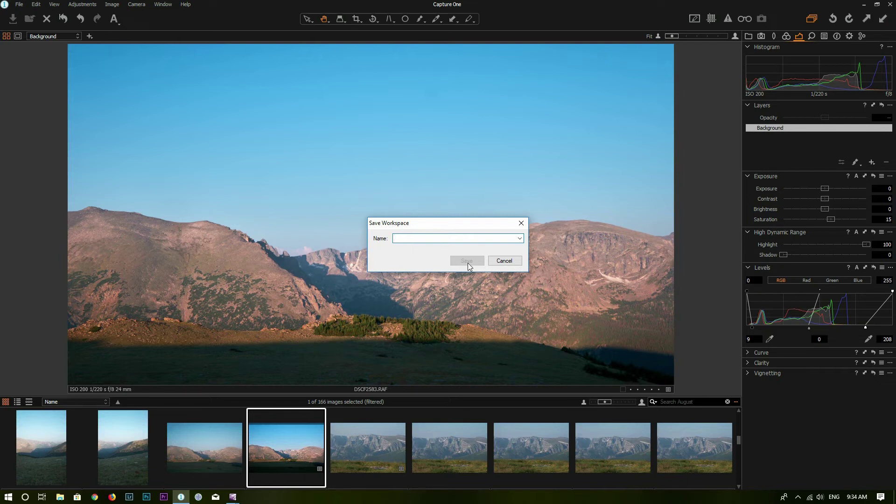
pyautogui.click(524, 226)
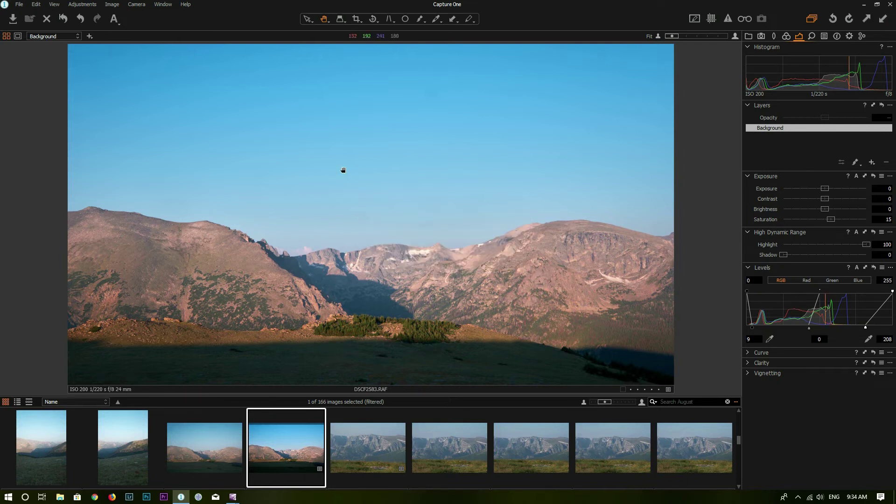
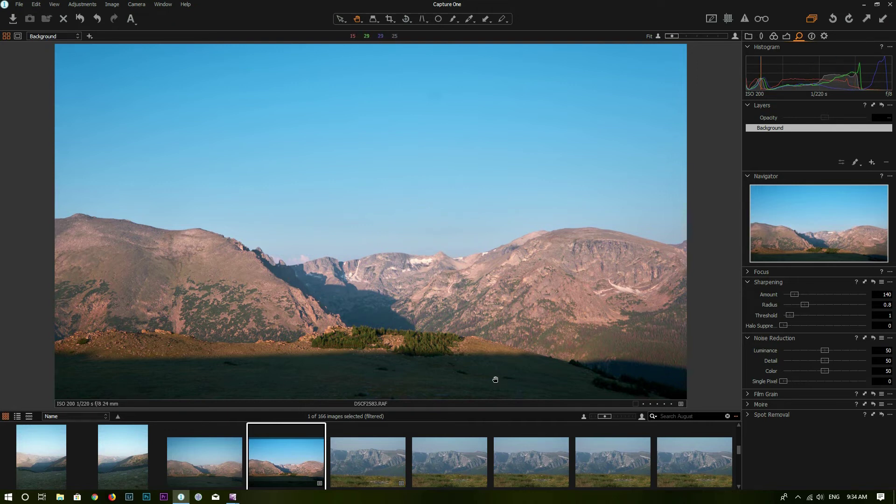
# - Add the Capture tool tab to the current workspace and display its tools
pyautogui.rightClick(848, 35)
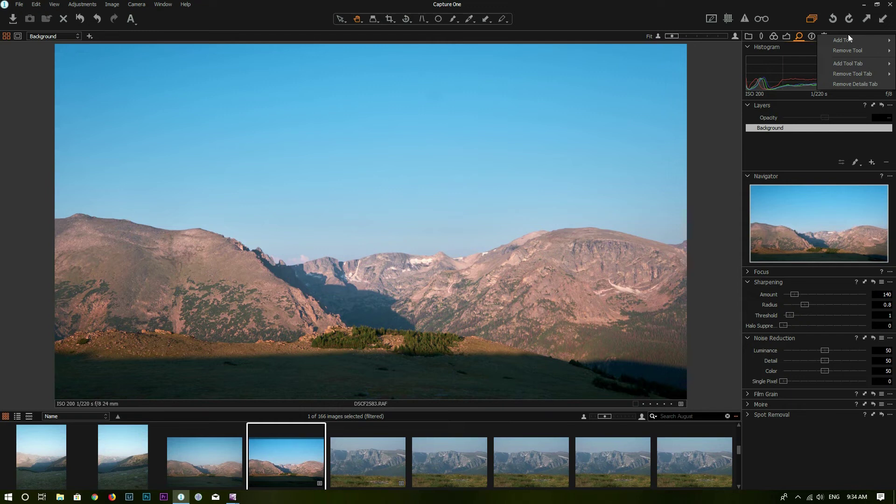
pyautogui.moveTo(864, 74)
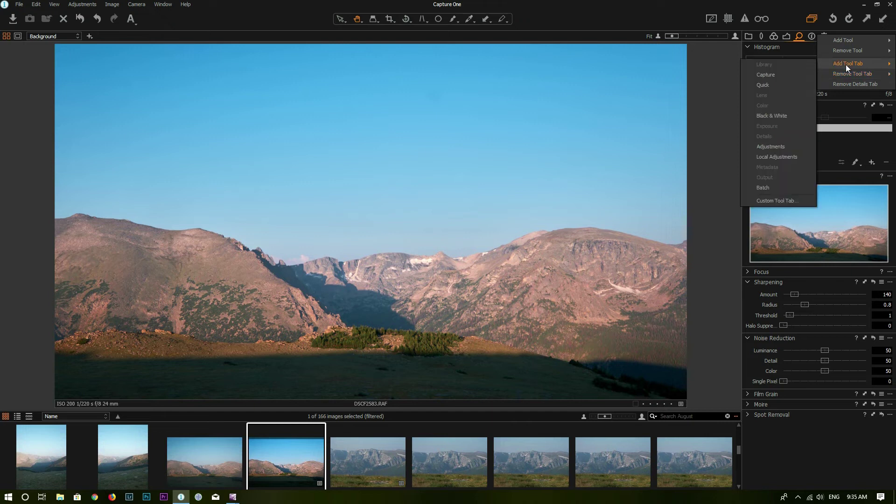
pyautogui.click(776, 78)
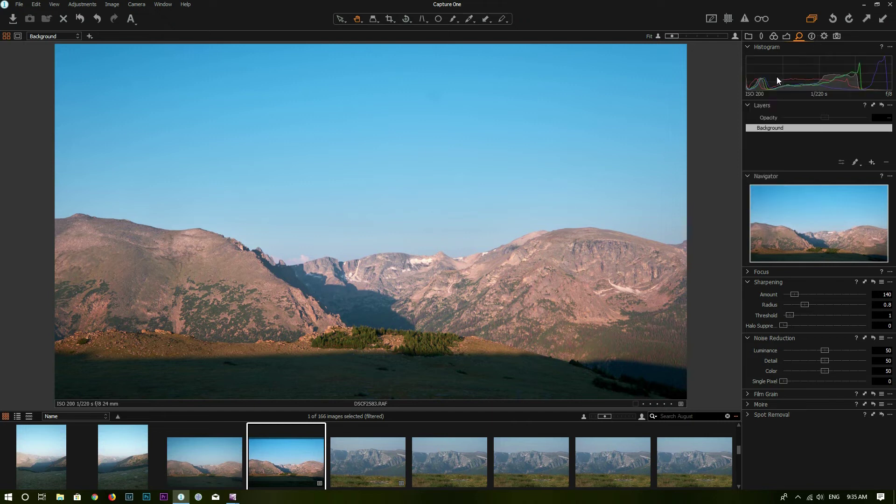
pyautogui.click(836, 35)
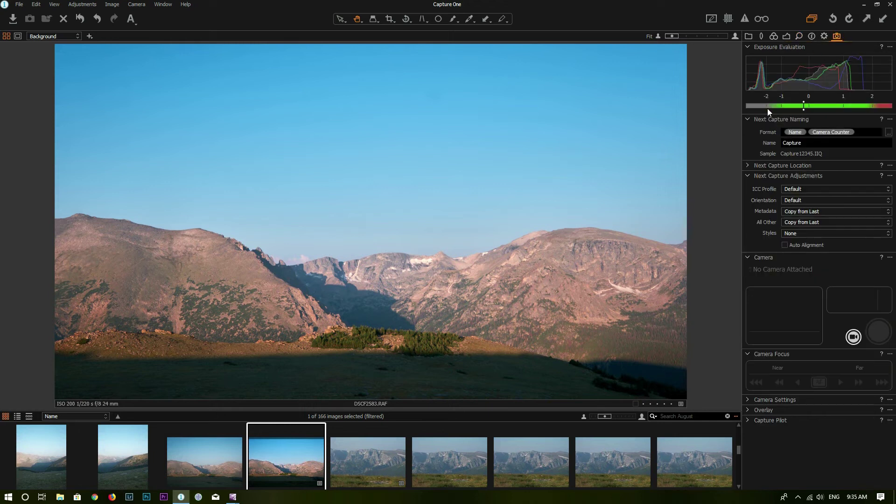
# - Place the tools on the left side of the workspace
pyautogui.click(54, 4)
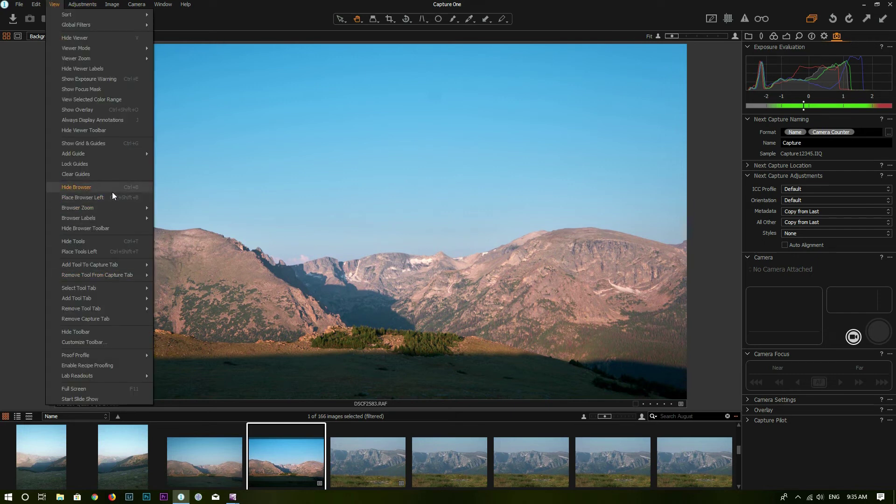
pyautogui.click(86, 252)
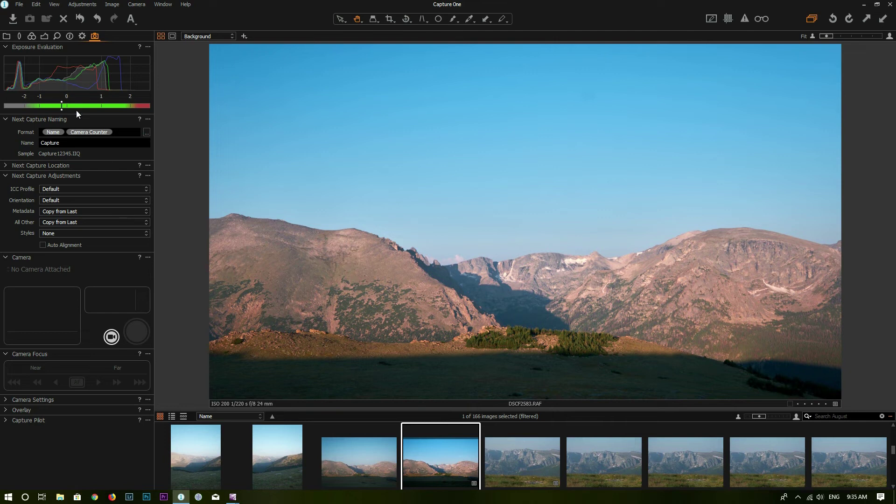
# - Save the current workspace under a name made of the photographer's first name followed by "tethered shooting"
pyautogui.click(161, 5)
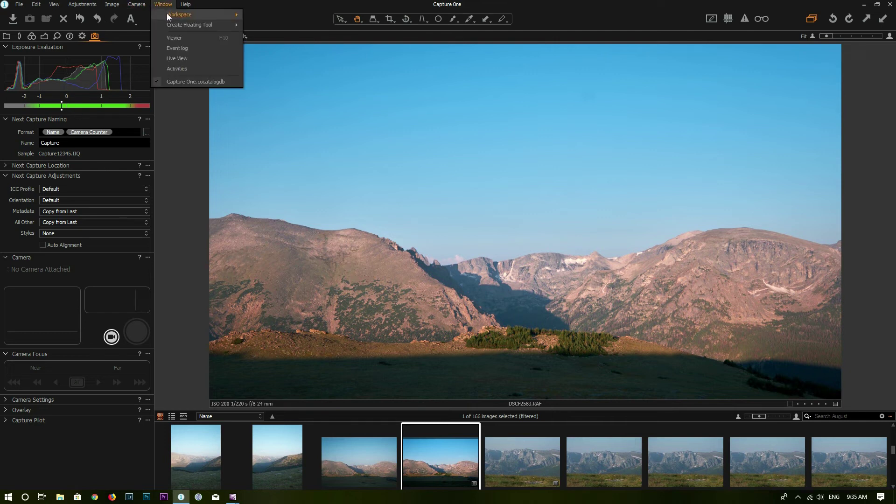
pyautogui.moveTo(167, 15)
pyautogui.click(275, 15)
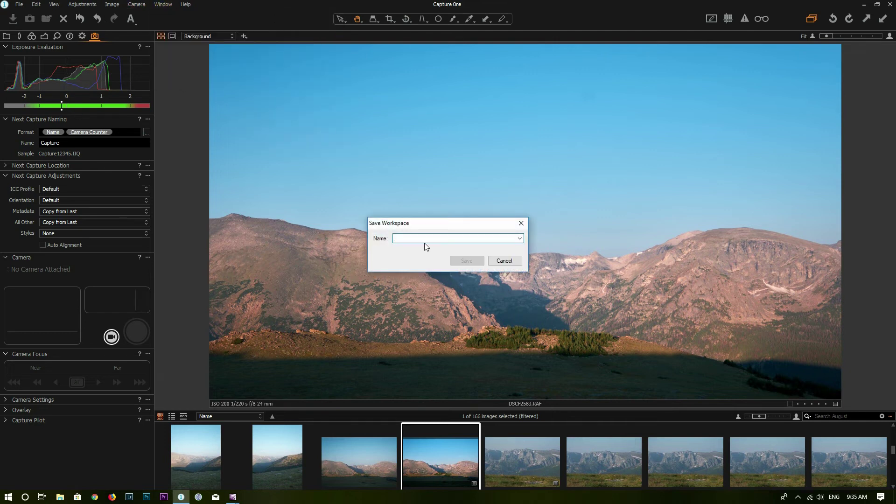
pyautogui.write('Ming tethered shooting')
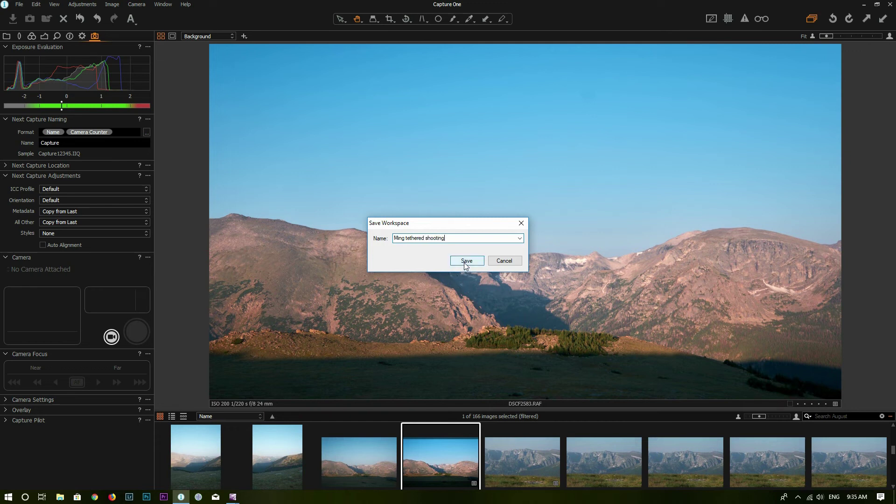
pyautogui.click(463, 260)
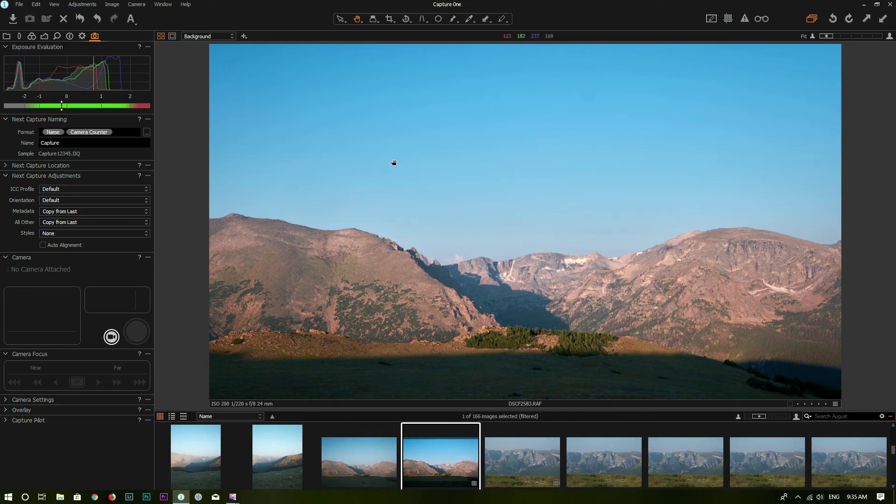
# - Switch to the saved custom Landscape workspace, and return to the saved custom tethered shooting workspace
pyautogui.click(163, 4)
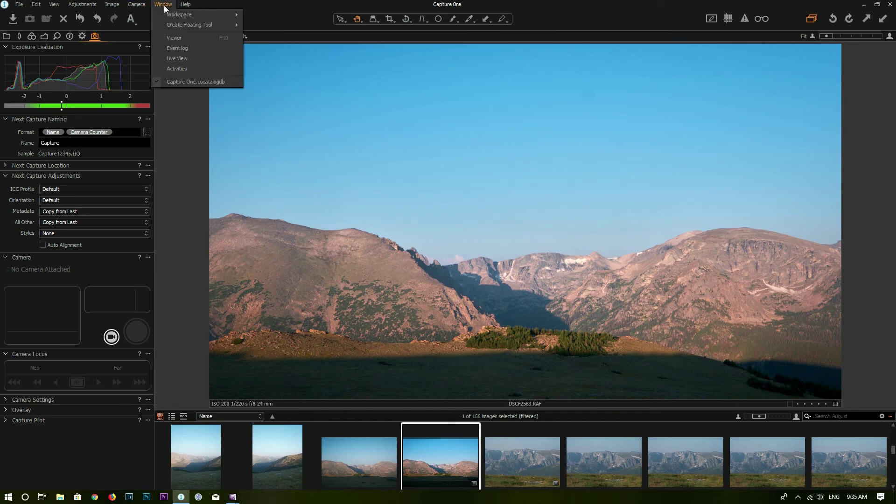
pyautogui.moveTo(176, 15)
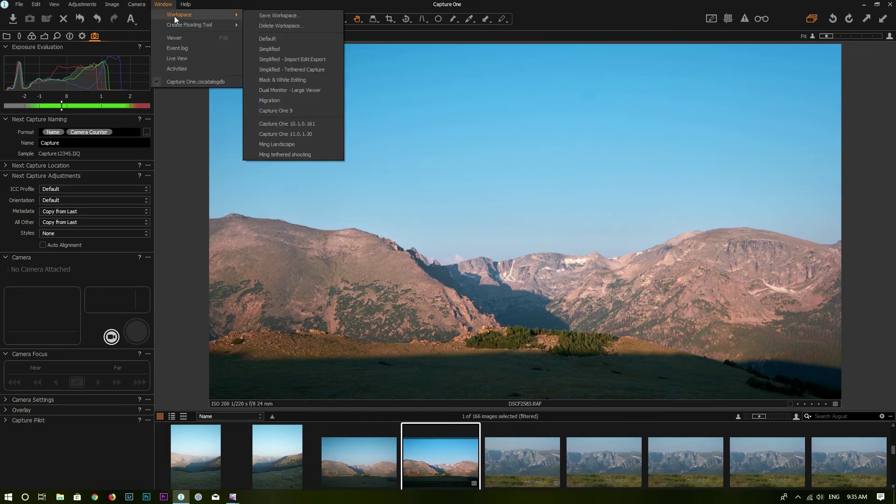
pyautogui.click(282, 146)
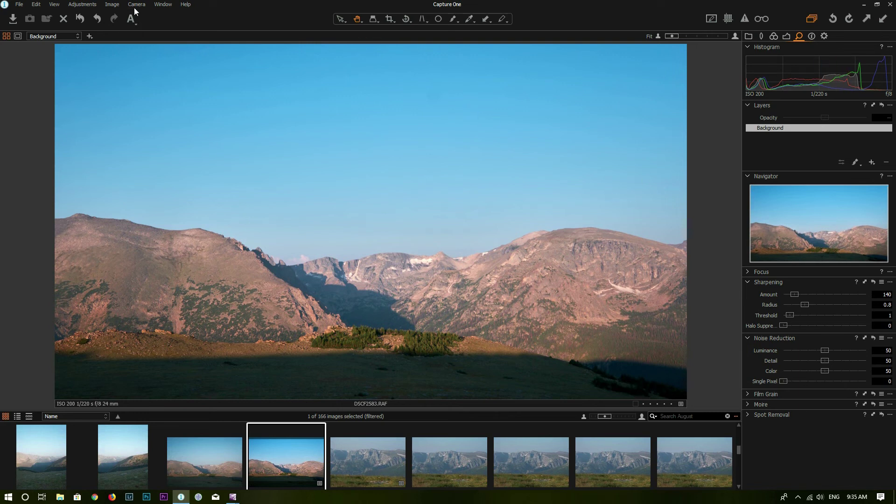
pyautogui.click(163, 4)
pyautogui.moveTo(174, 18)
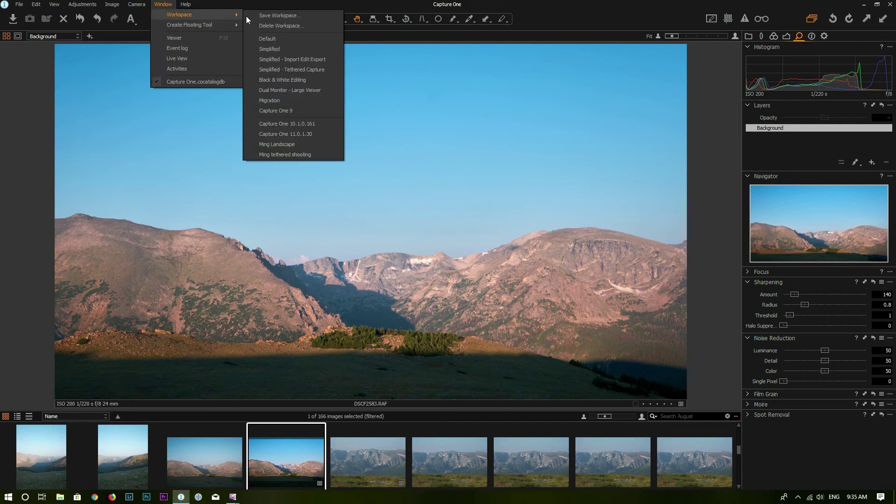
pyautogui.click(282, 156)
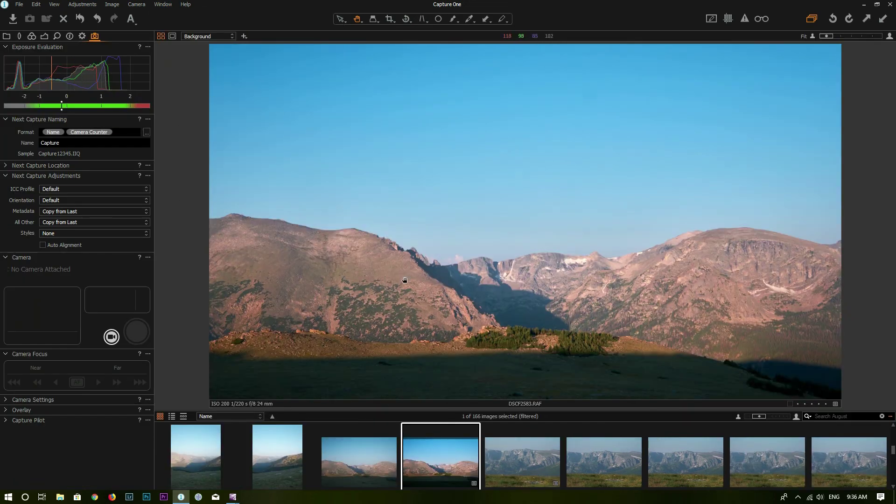